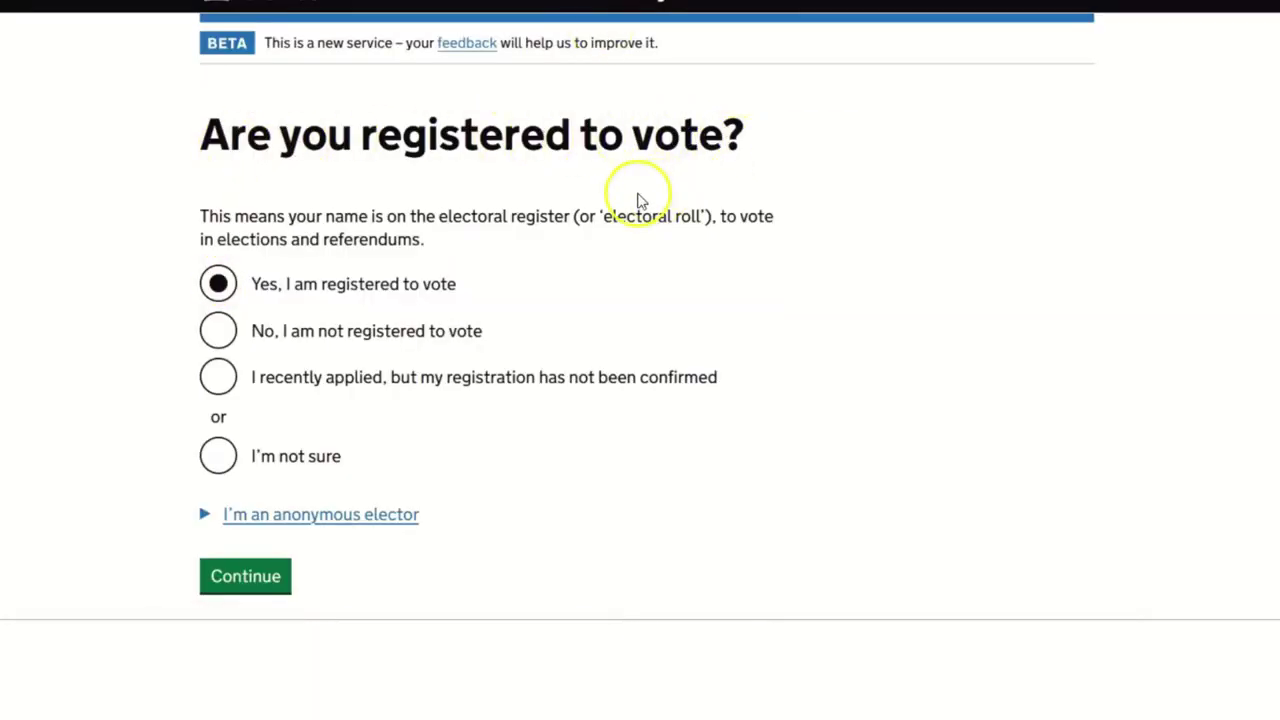
Step: Confirm being registered to vote in England and choose to vote in person
click(219, 284)
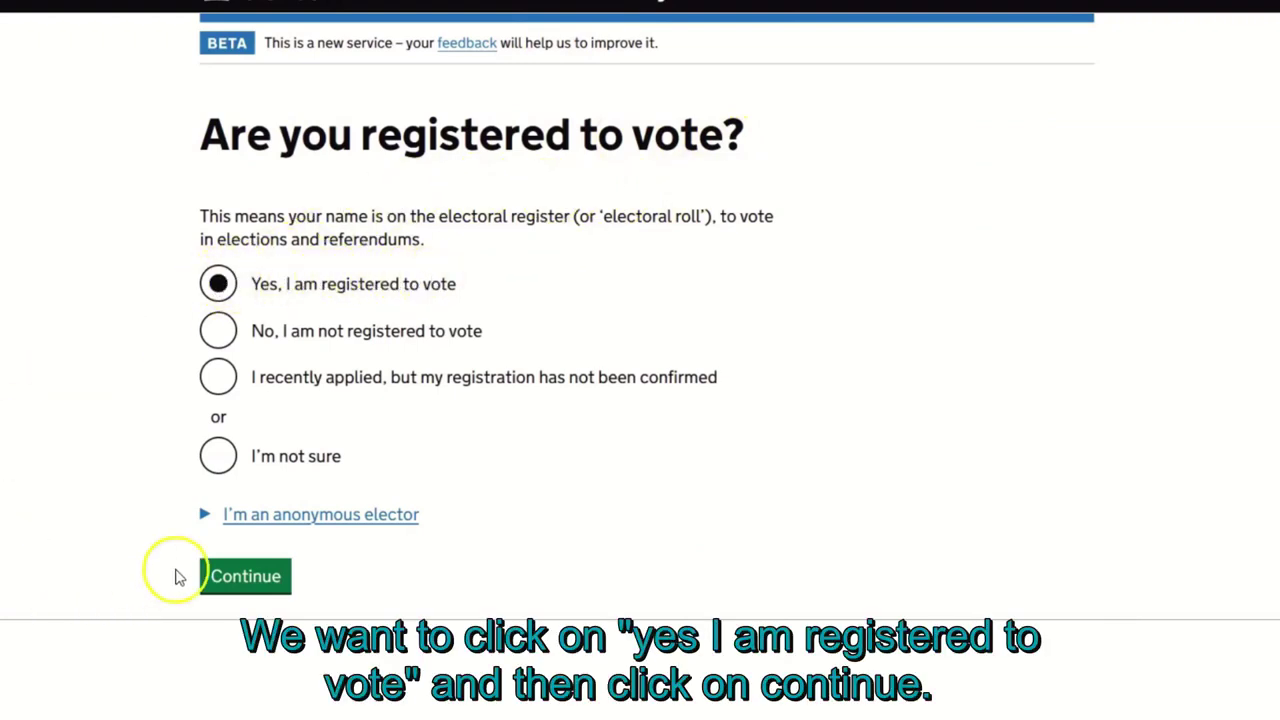
click(251, 577)
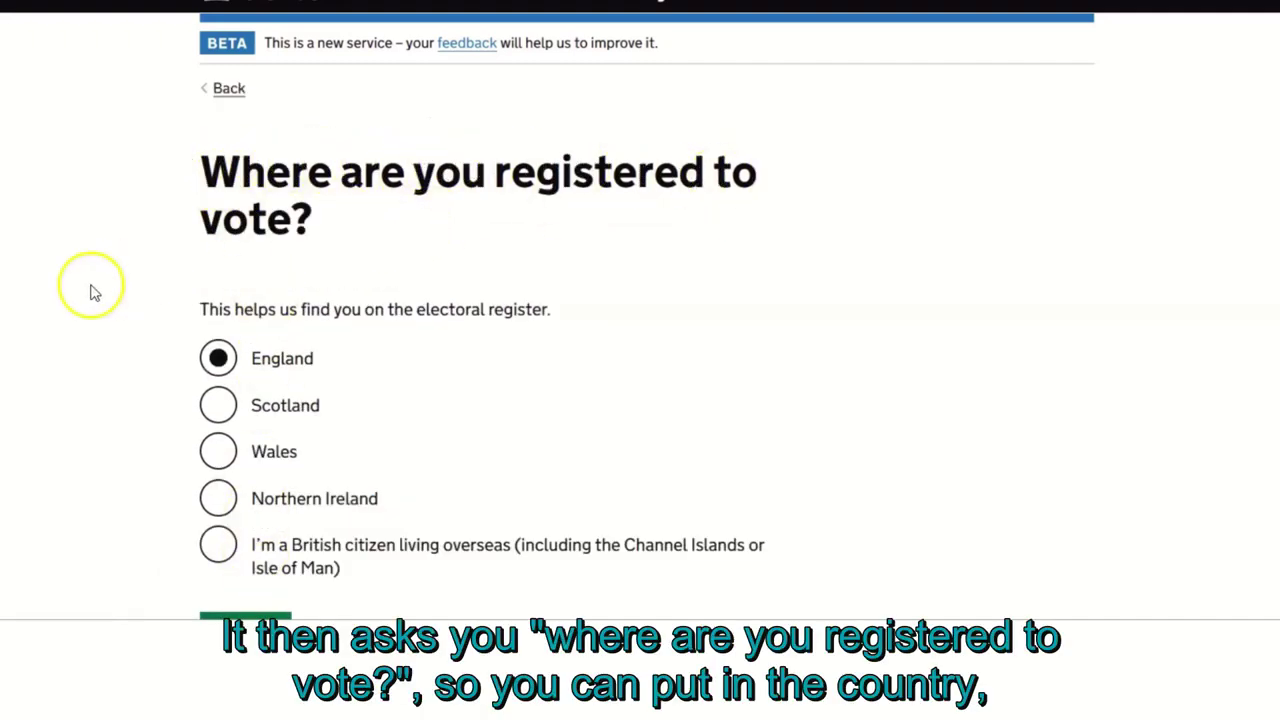
scroll(200, 260, down, 1)
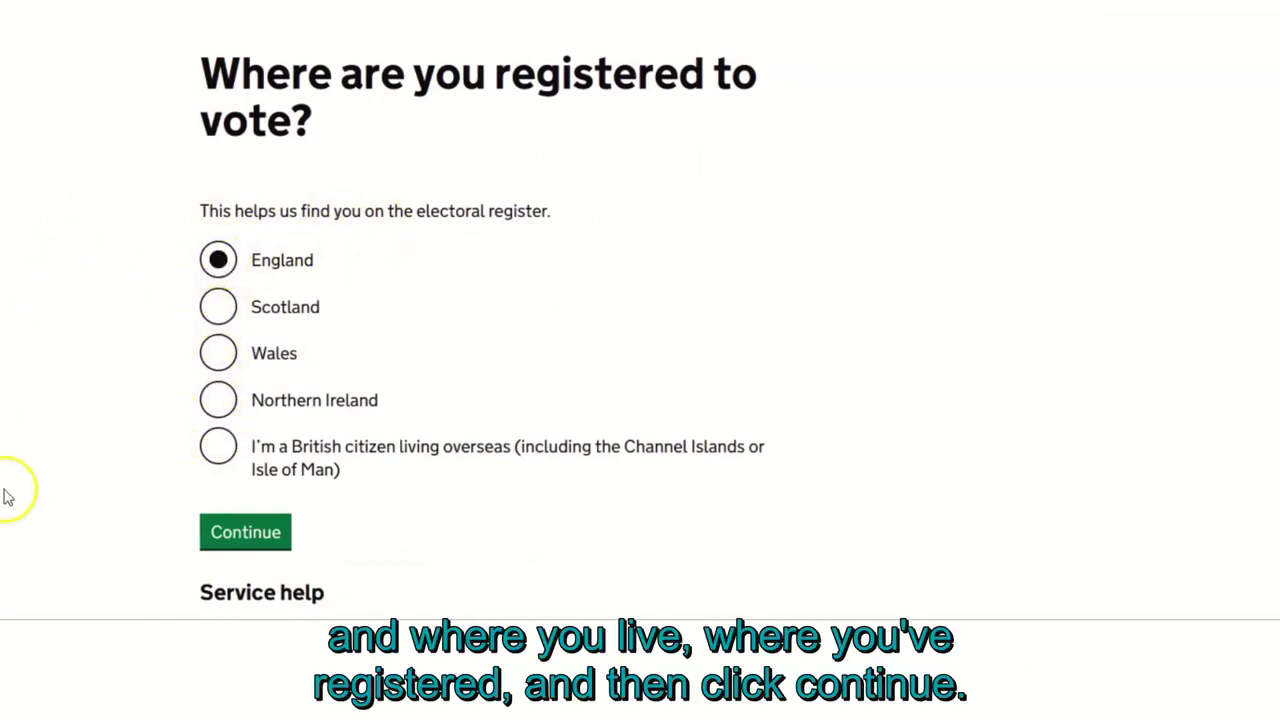
click(258, 536)
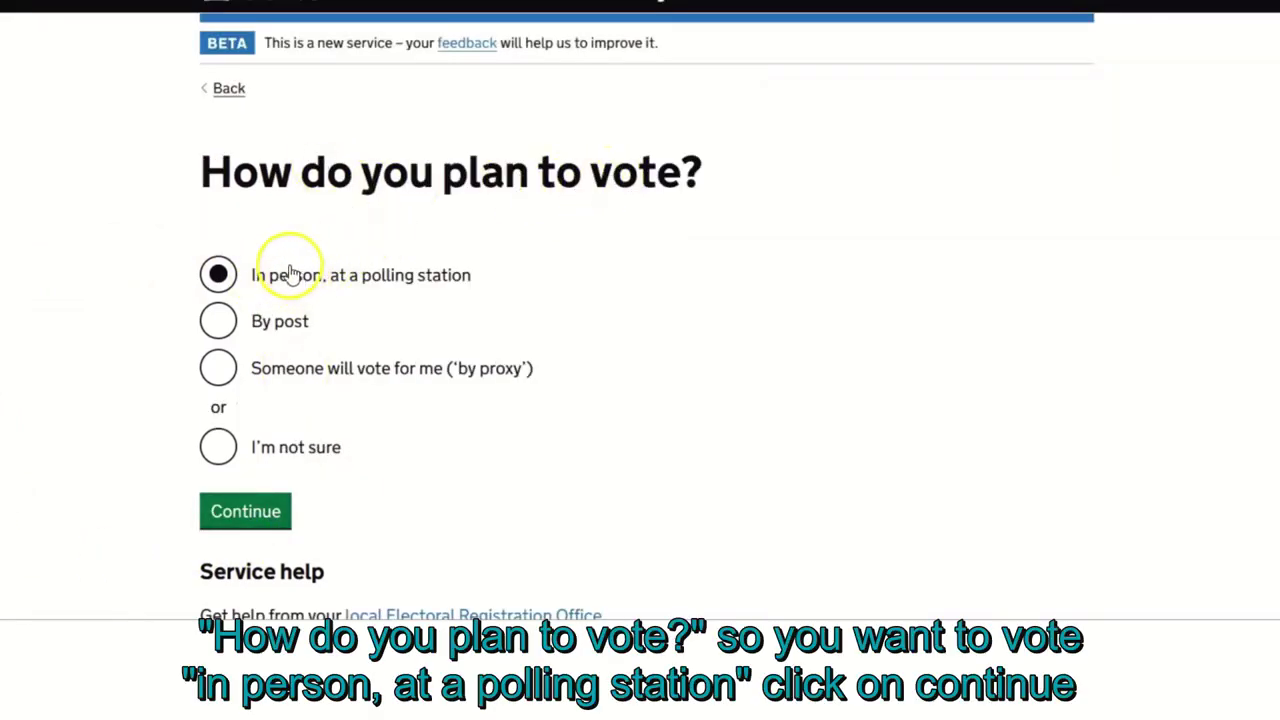
click(218, 275)
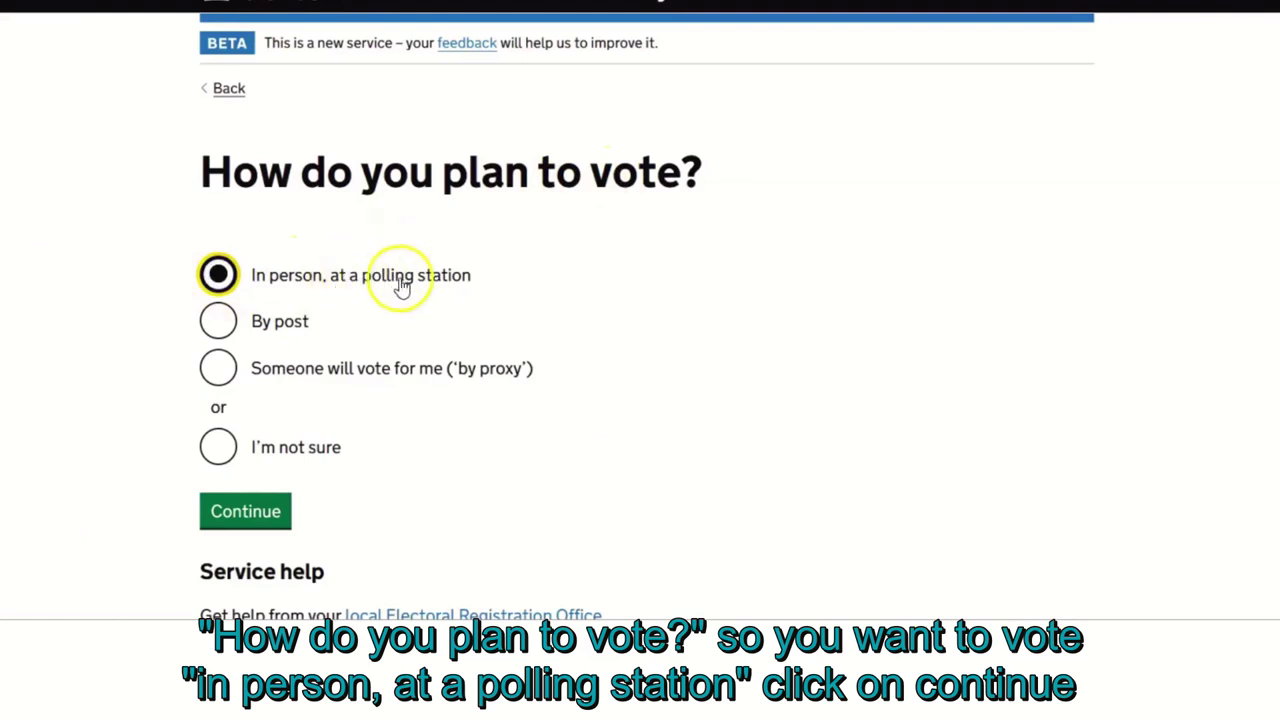
click(262, 515)
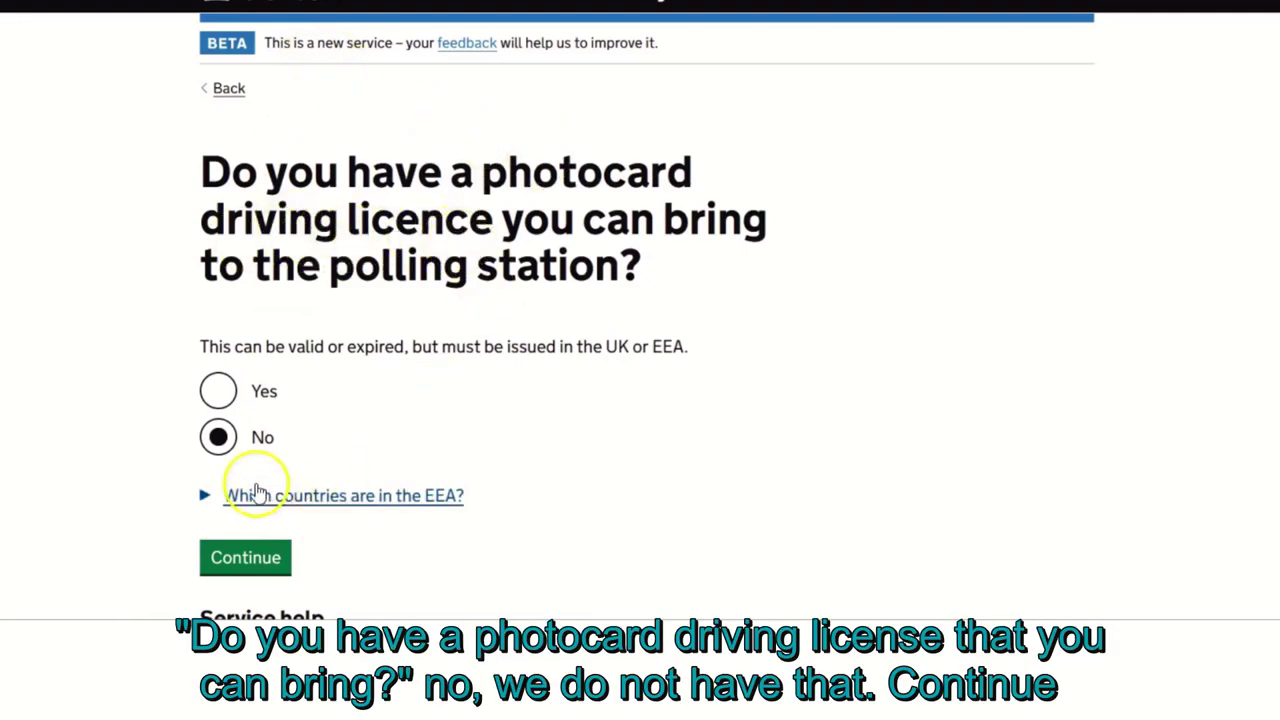
Step: Answer No for photocard driving licence and passport, and confirm having no other listed ID
click(220, 438)
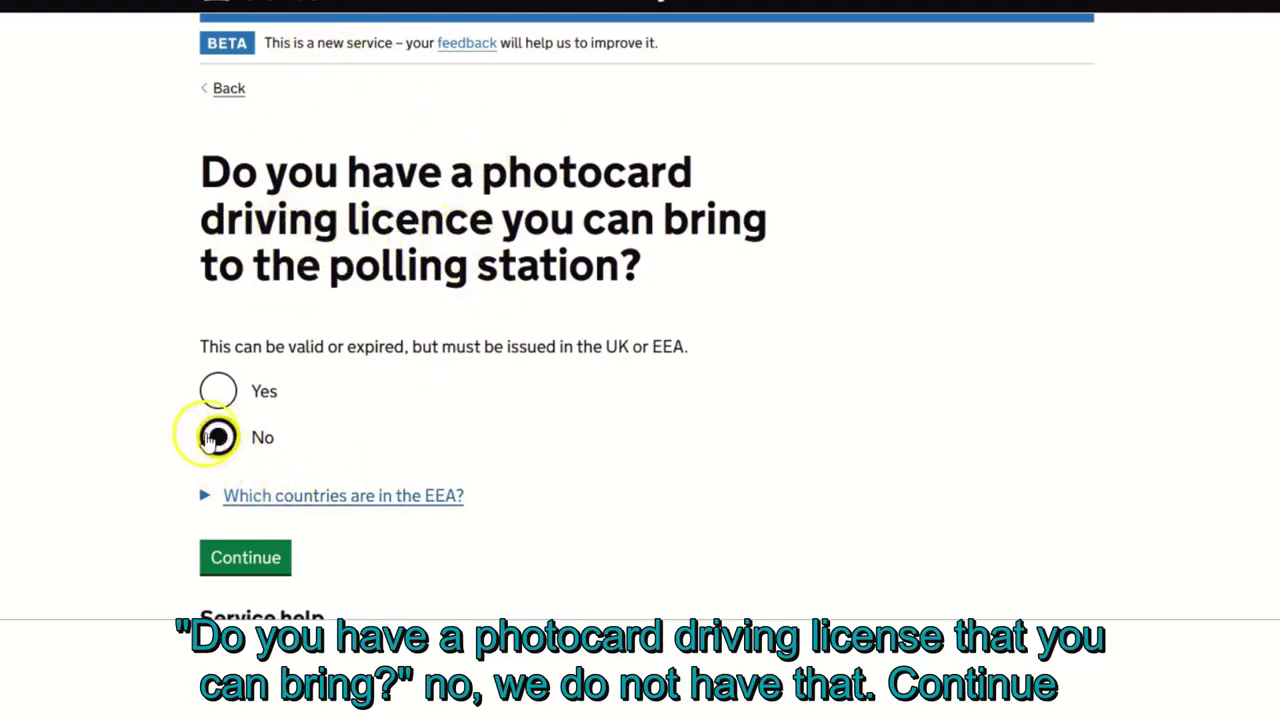
click(264, 558)
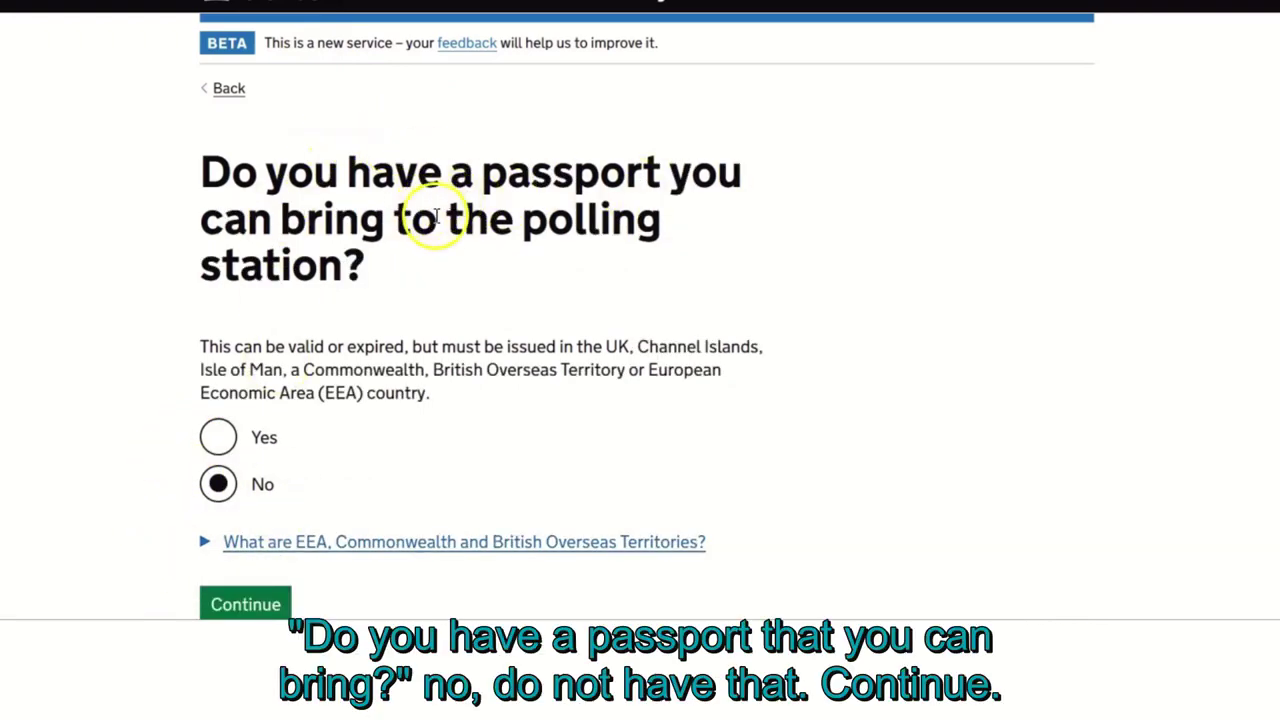
scroll(435, 215, down, 1)
click(218, 386)
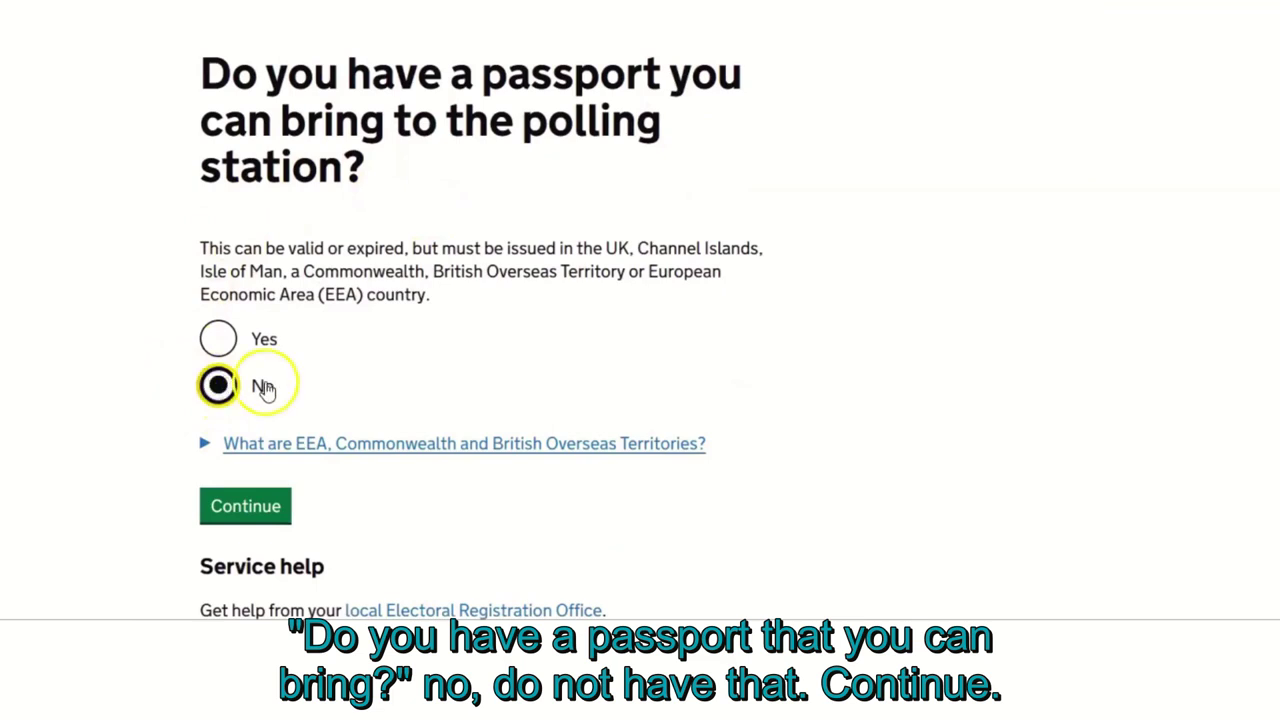
click(274, 506)
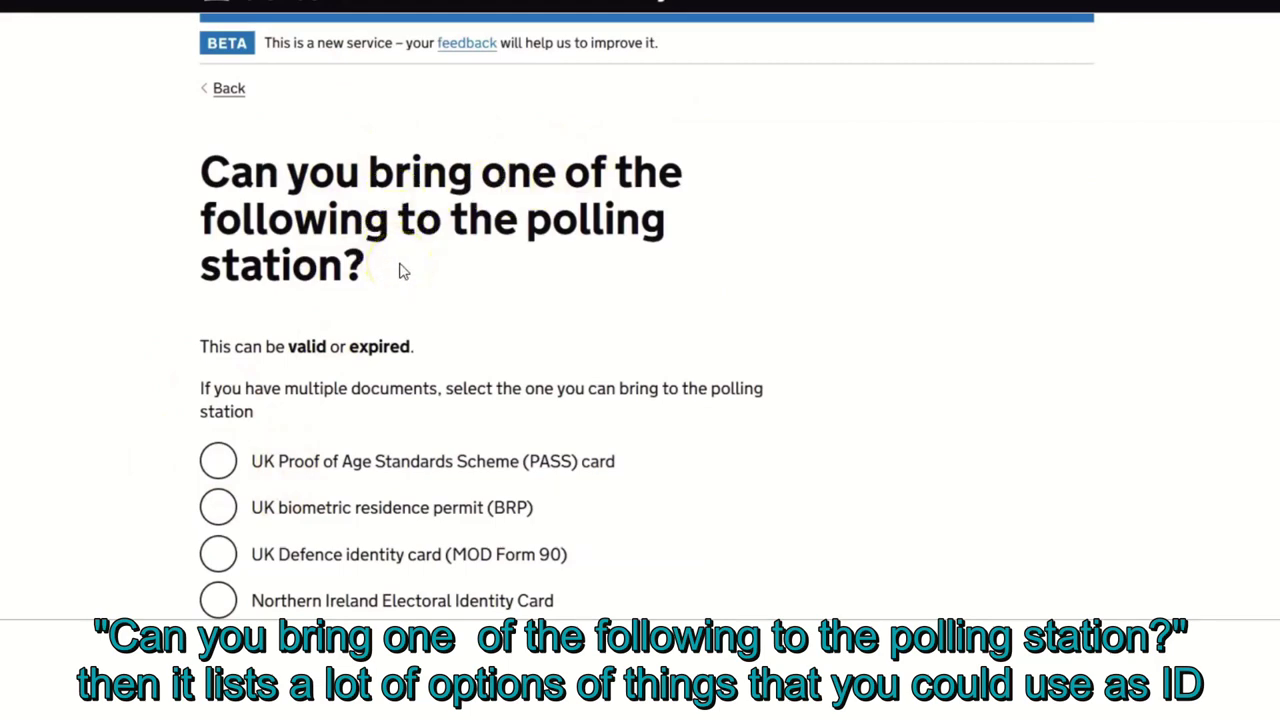
scroll(400, 270, down, 2)
scroll(400, 270, down, 1)
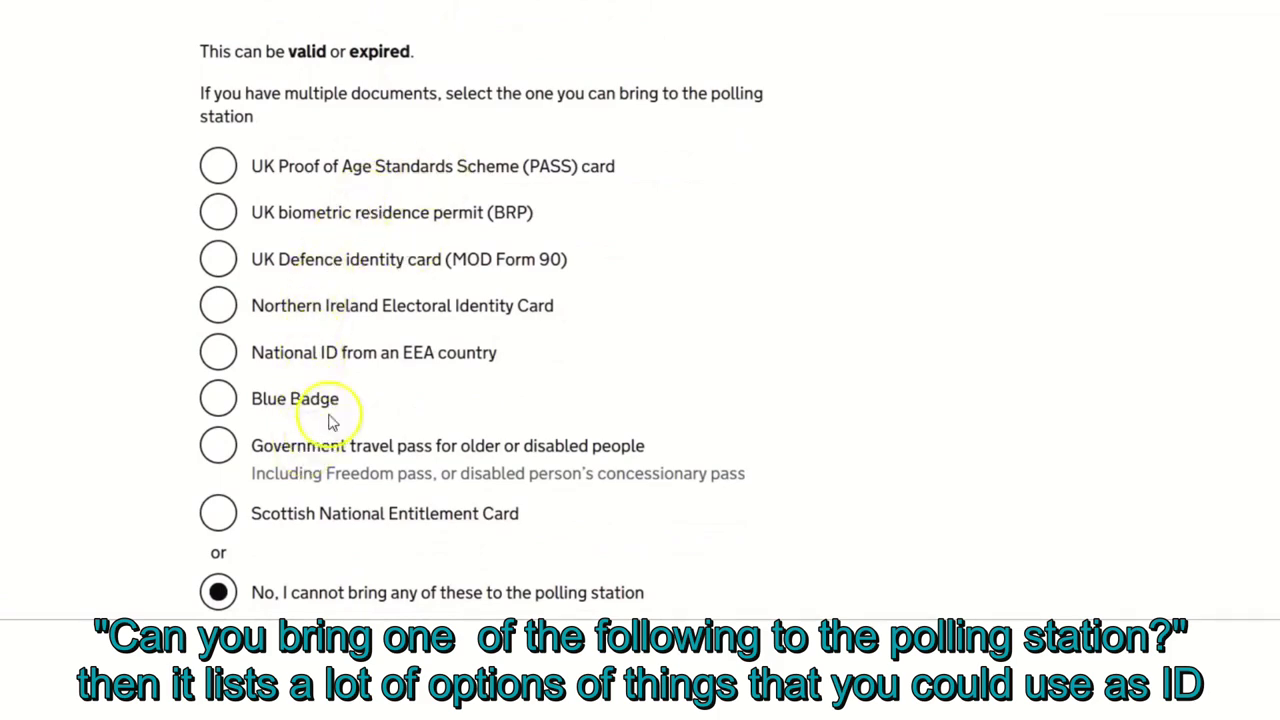
scroll(770, 350, down, 1)
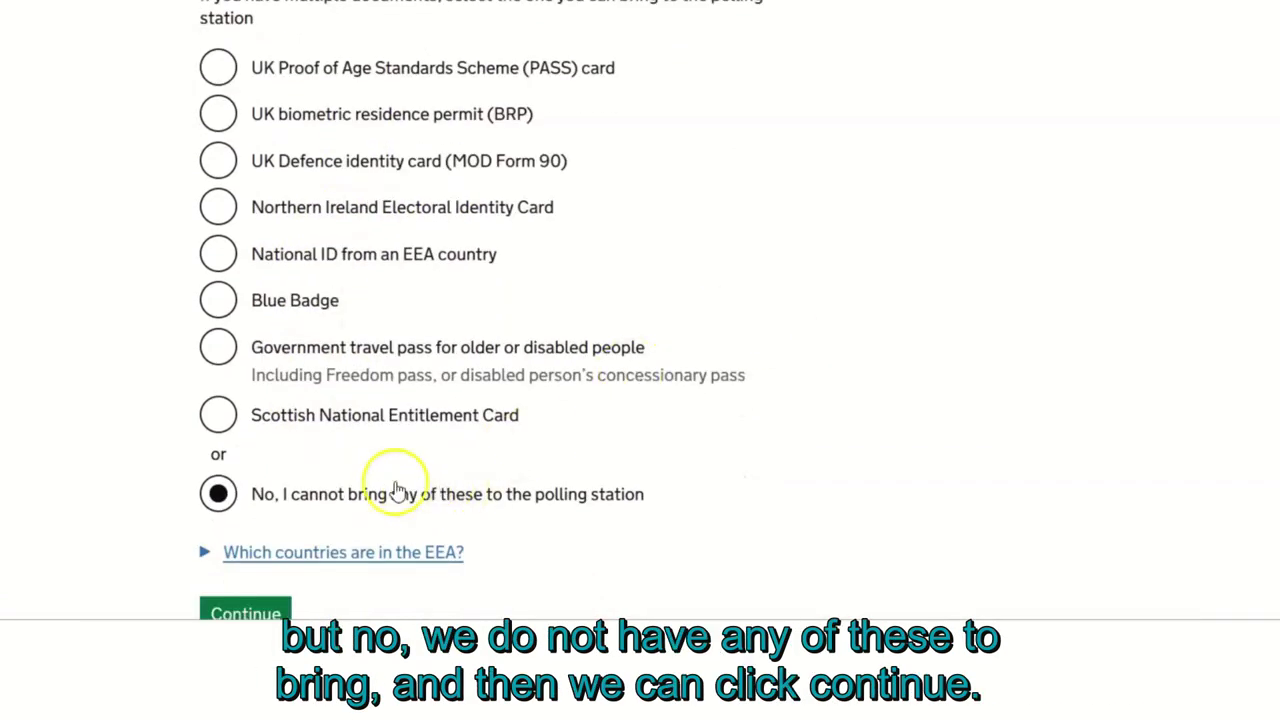
scroll(449, 500, down, 1)
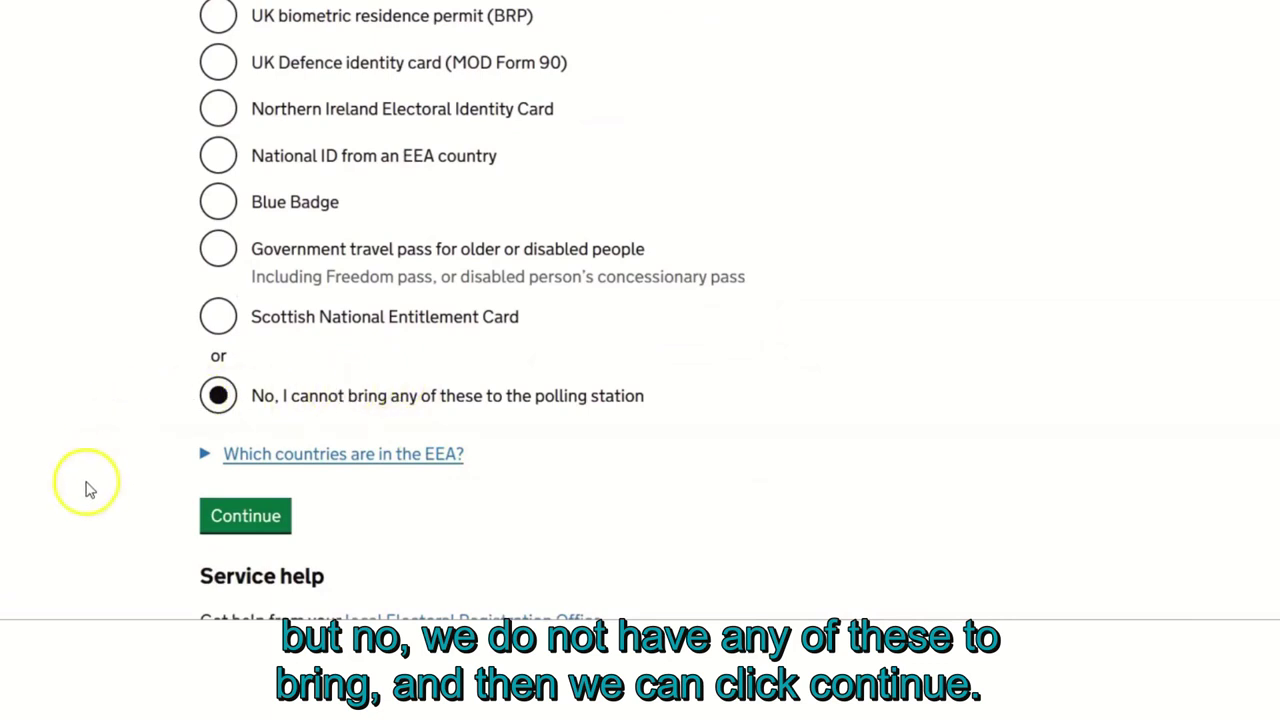
click(258, 538)
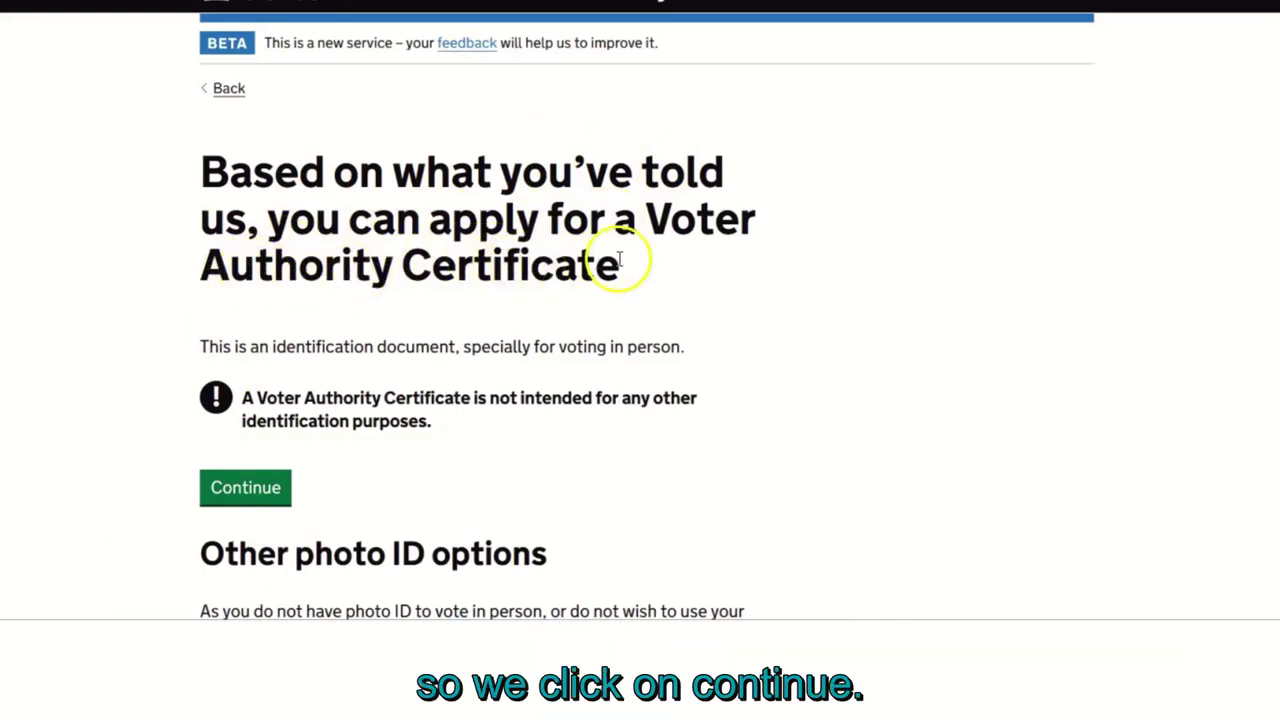
Step: Continue to the application overview and scroll through it
click(234, 494)
scroll(300, 400, down, 2)
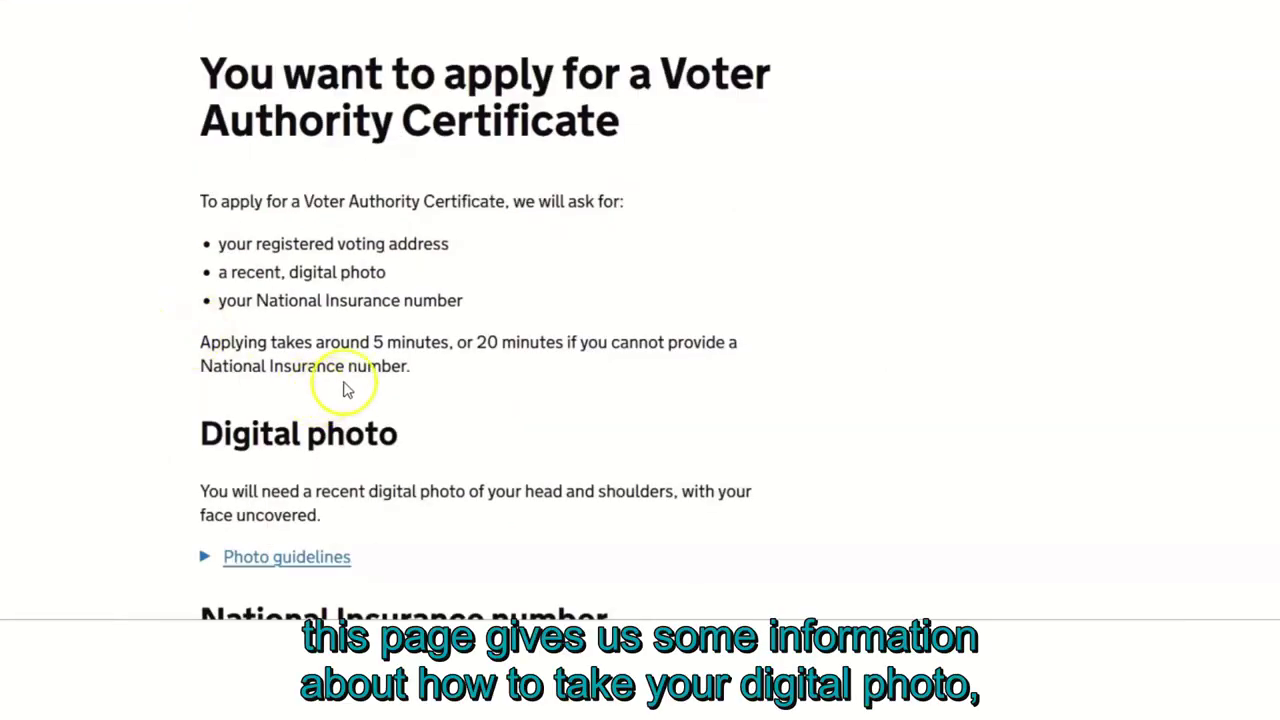
scroll(520, 372, down, 3)
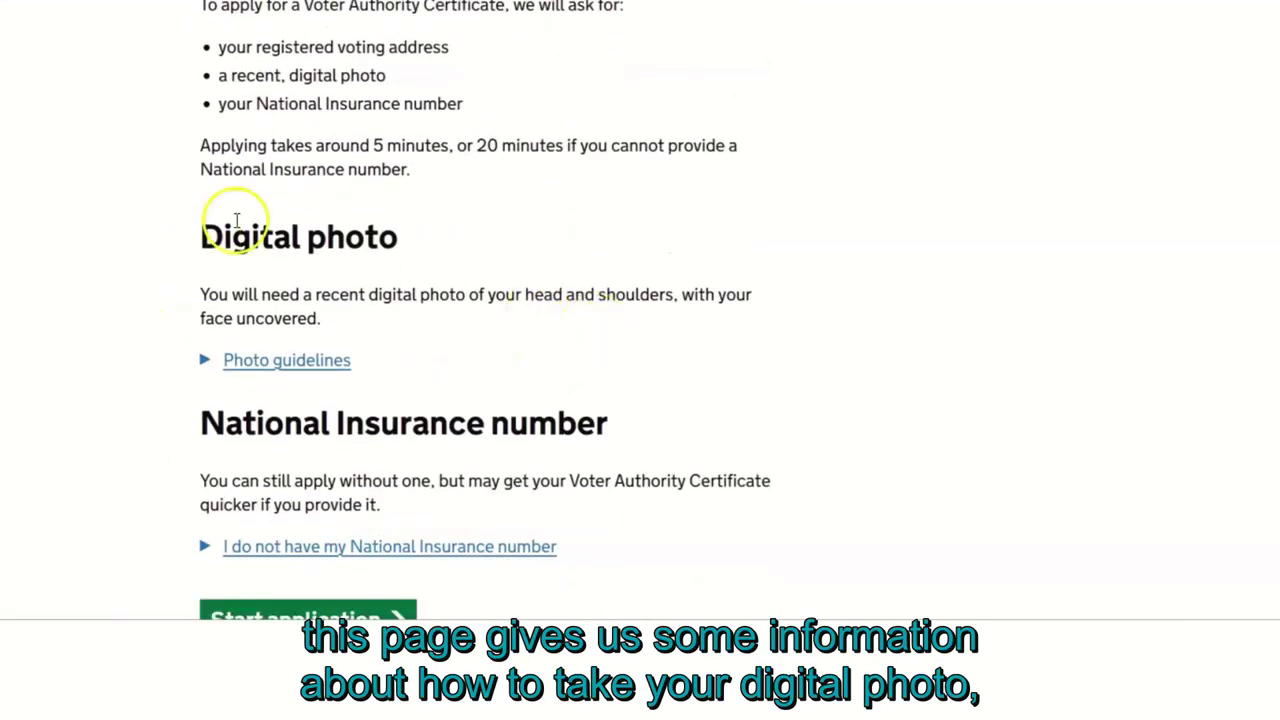
scroll(305, 365, down, 2)
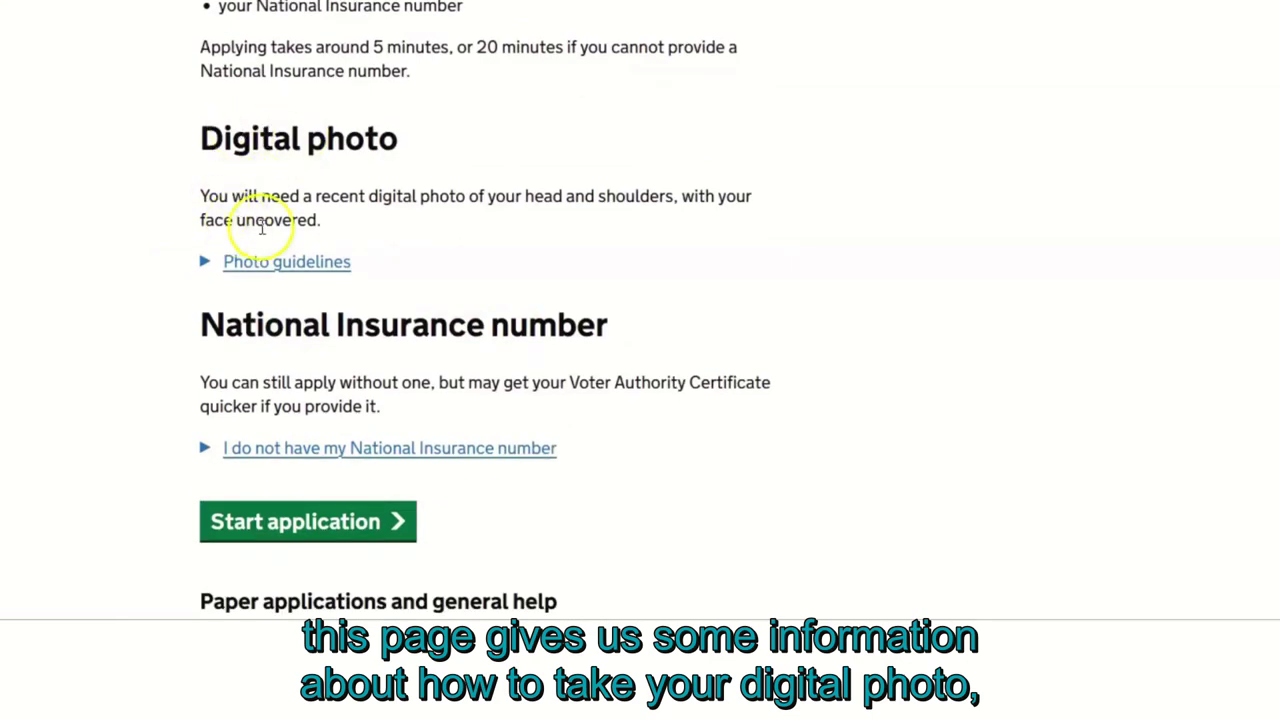
Step: Expand the Photo guidelines section, read it, then collapse it again
click(287, 260)
scroll(589, 294, down, 4)
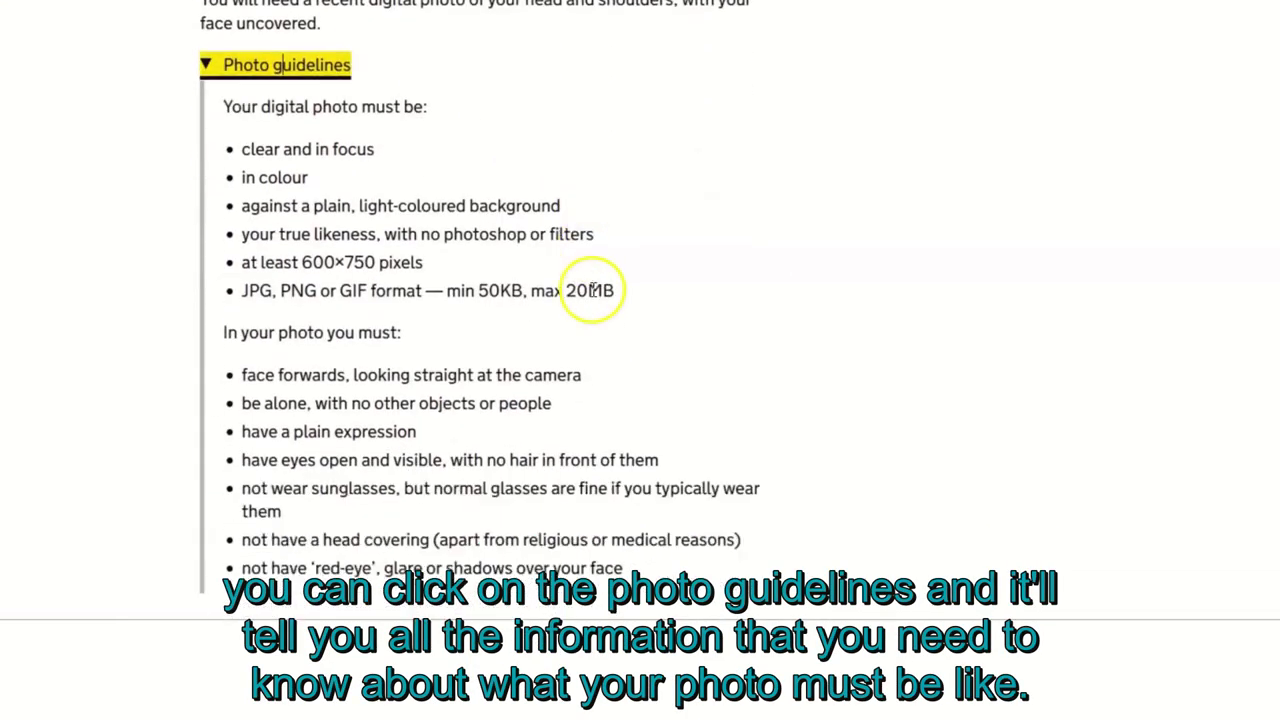
scroll(594, 290, down, 2)
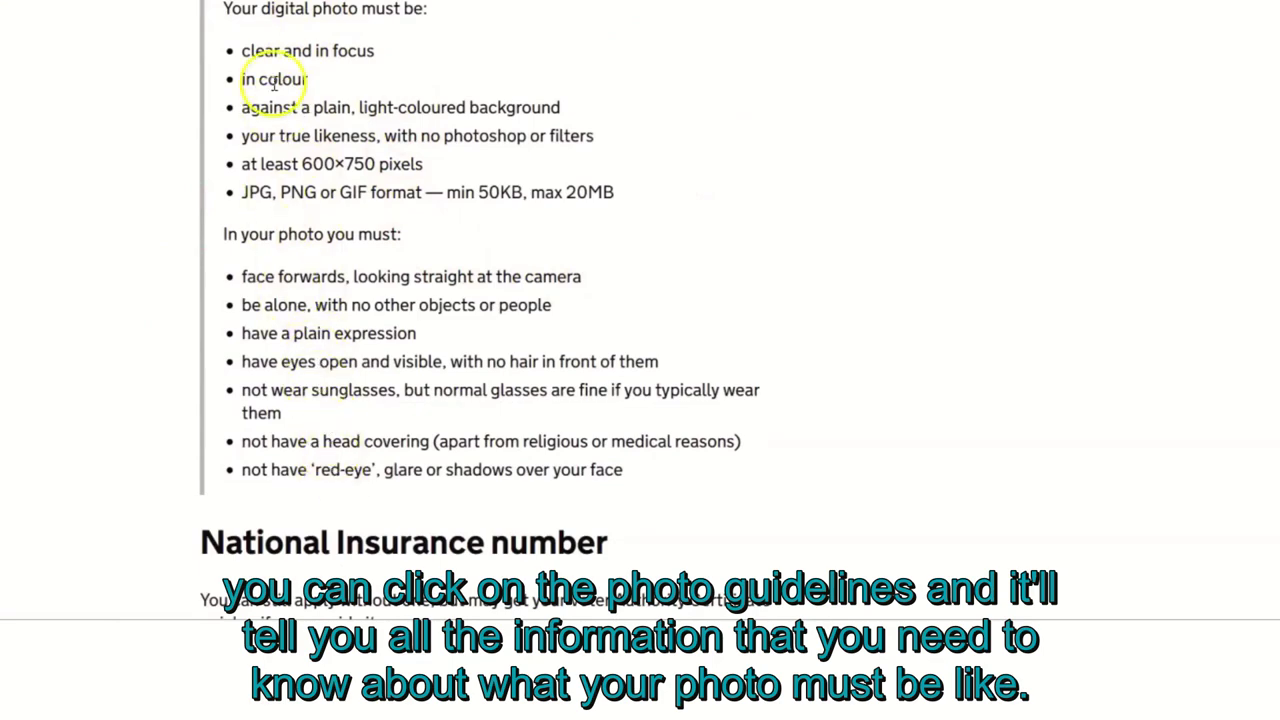
scroll(260, 100, up, 2)
click(212, 65)
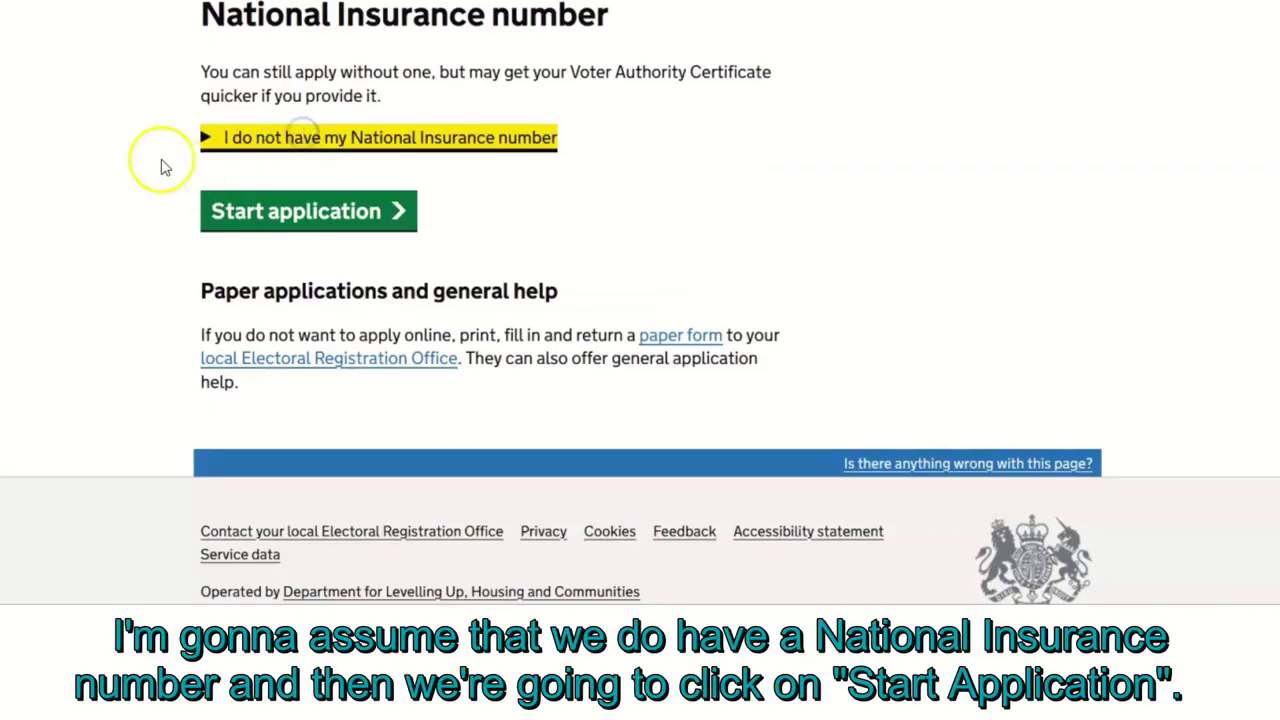
scroll(134, 160, up, 3)
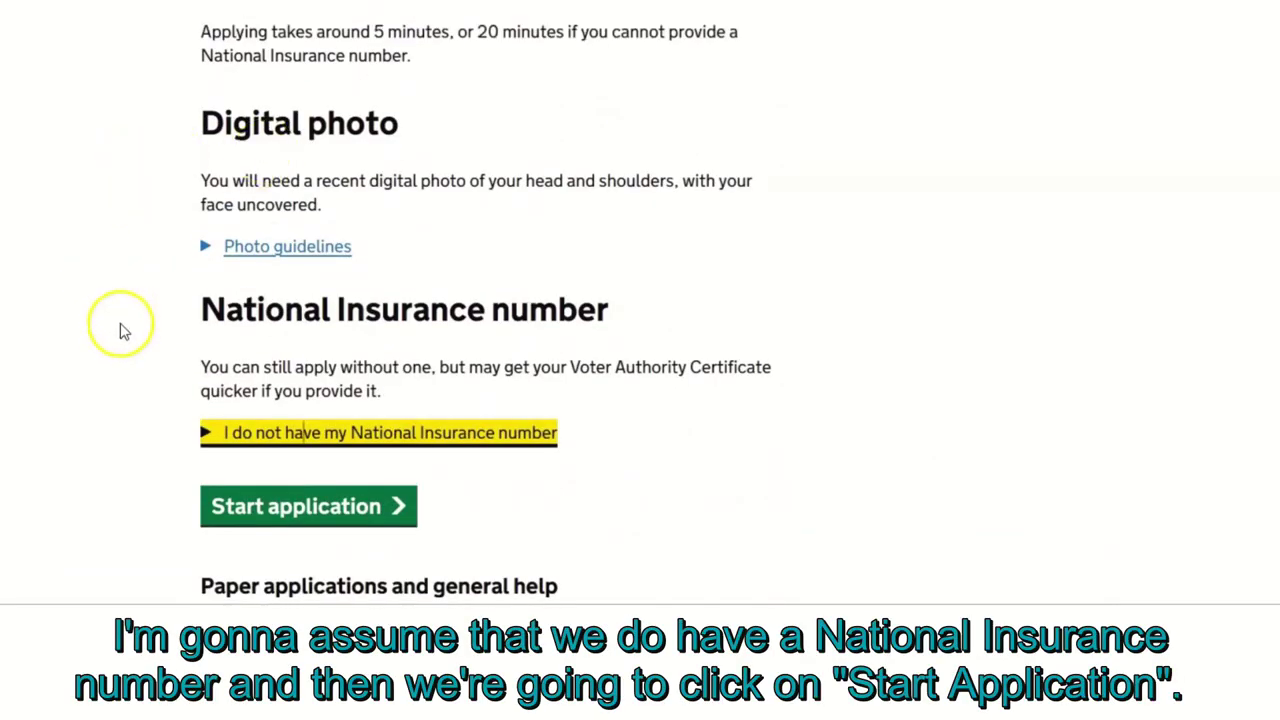
Step: Begin the application and search the entered postcode, returning 37 addresses
click(343, 527)
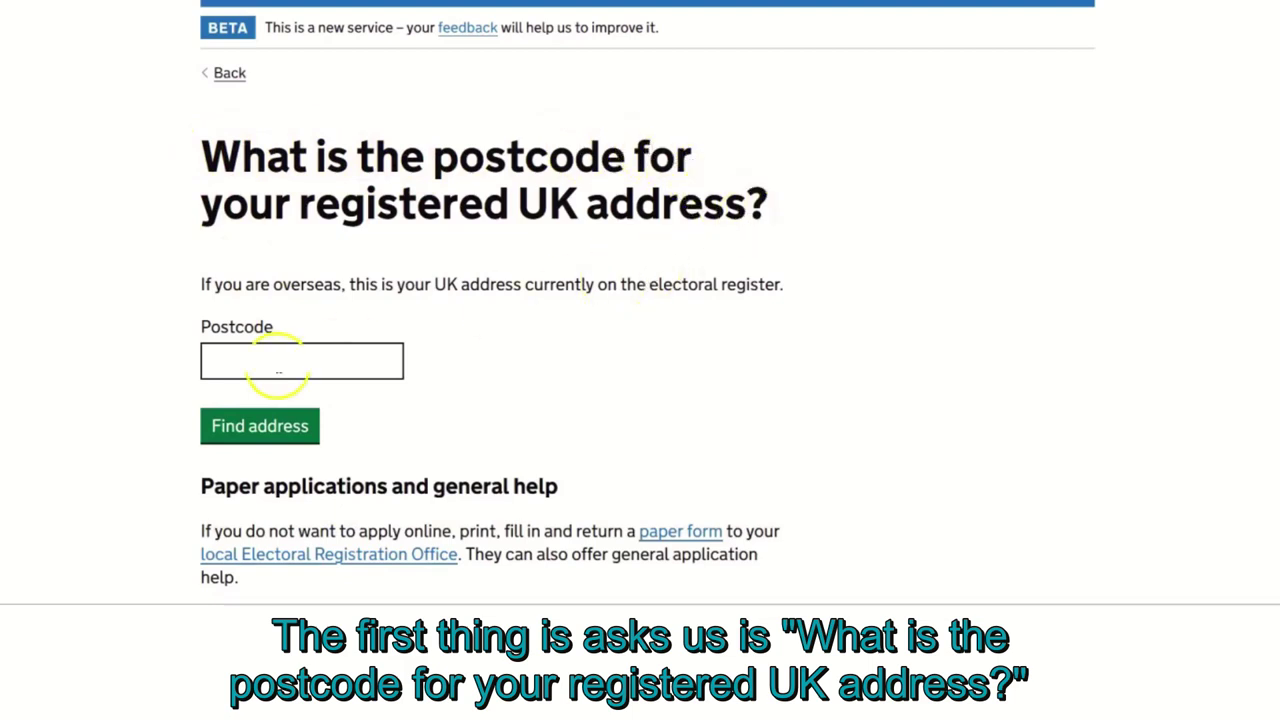
click(285, 362)
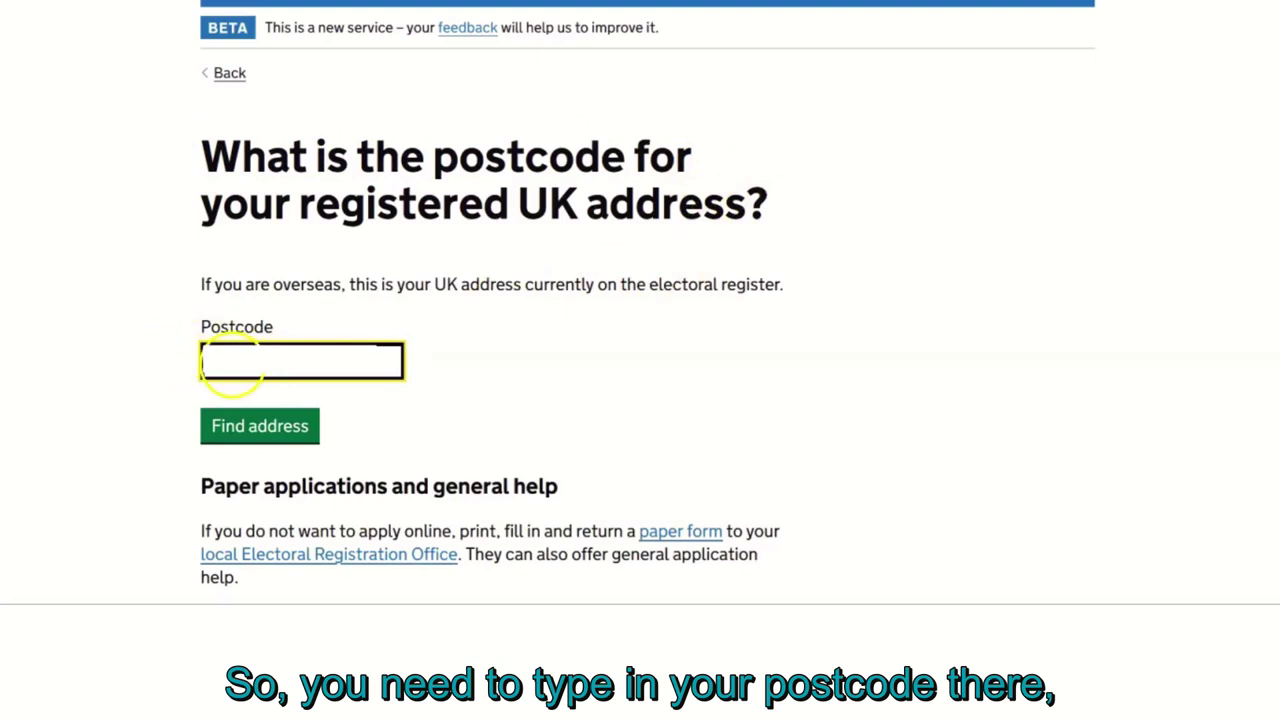
click(571, 366)
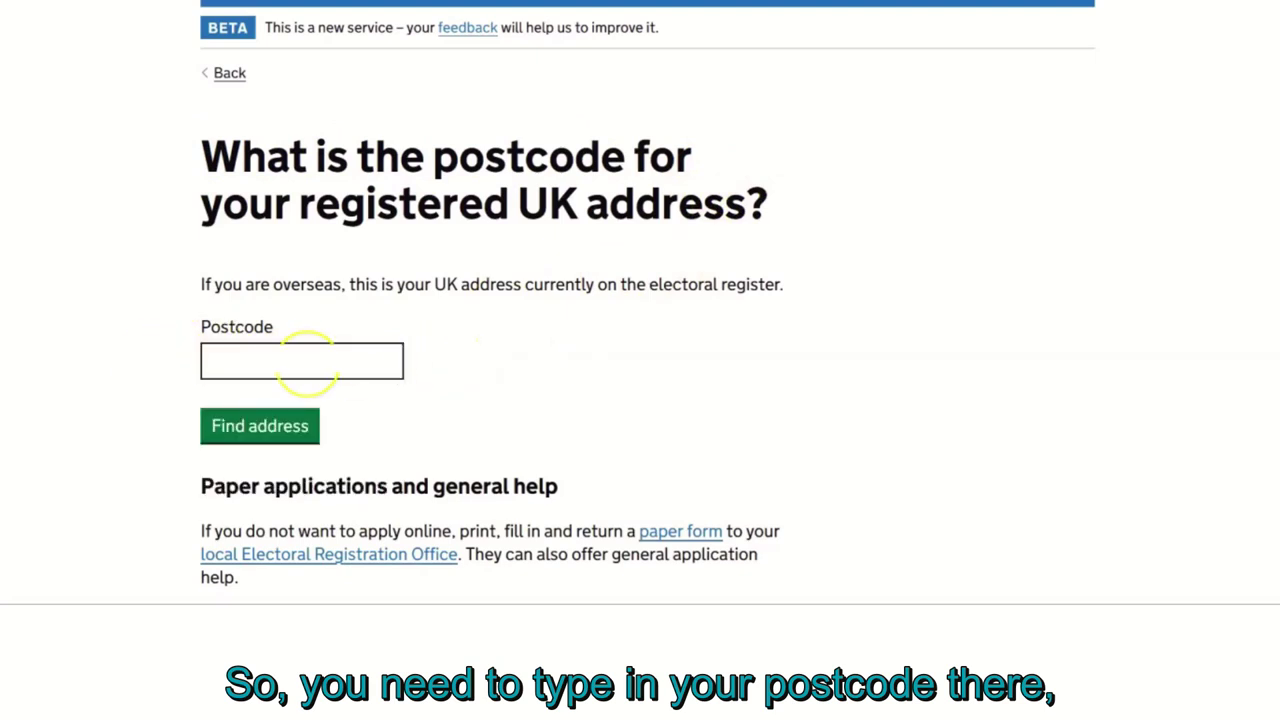
click(238, 424)
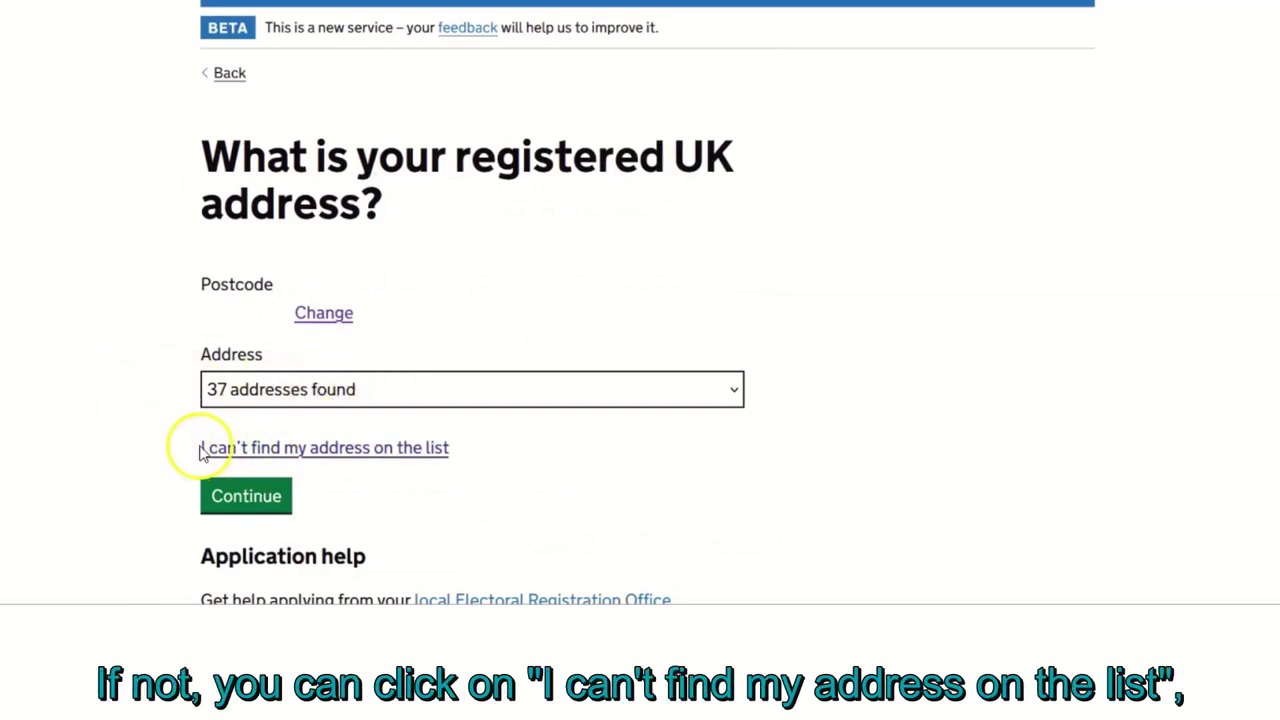
Step: Switch to entering the registered address manually and submit it
click(394, 449)
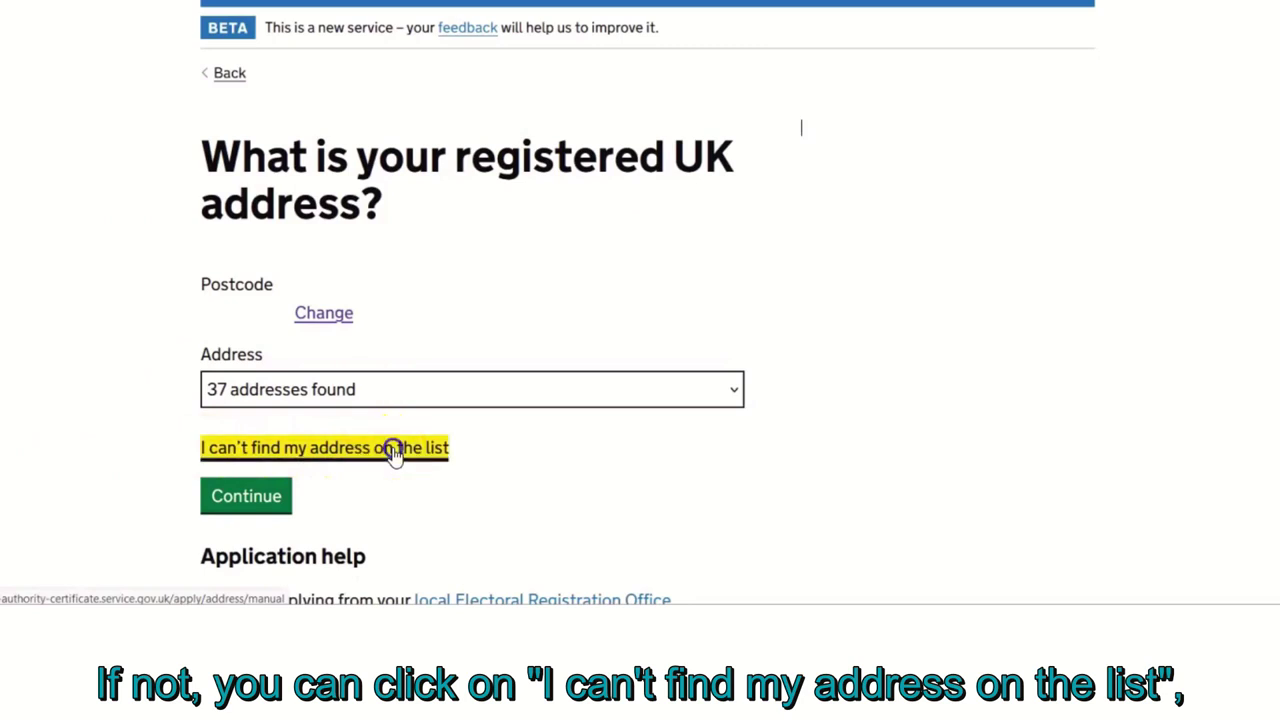
scroll(546, 328, down, 2)
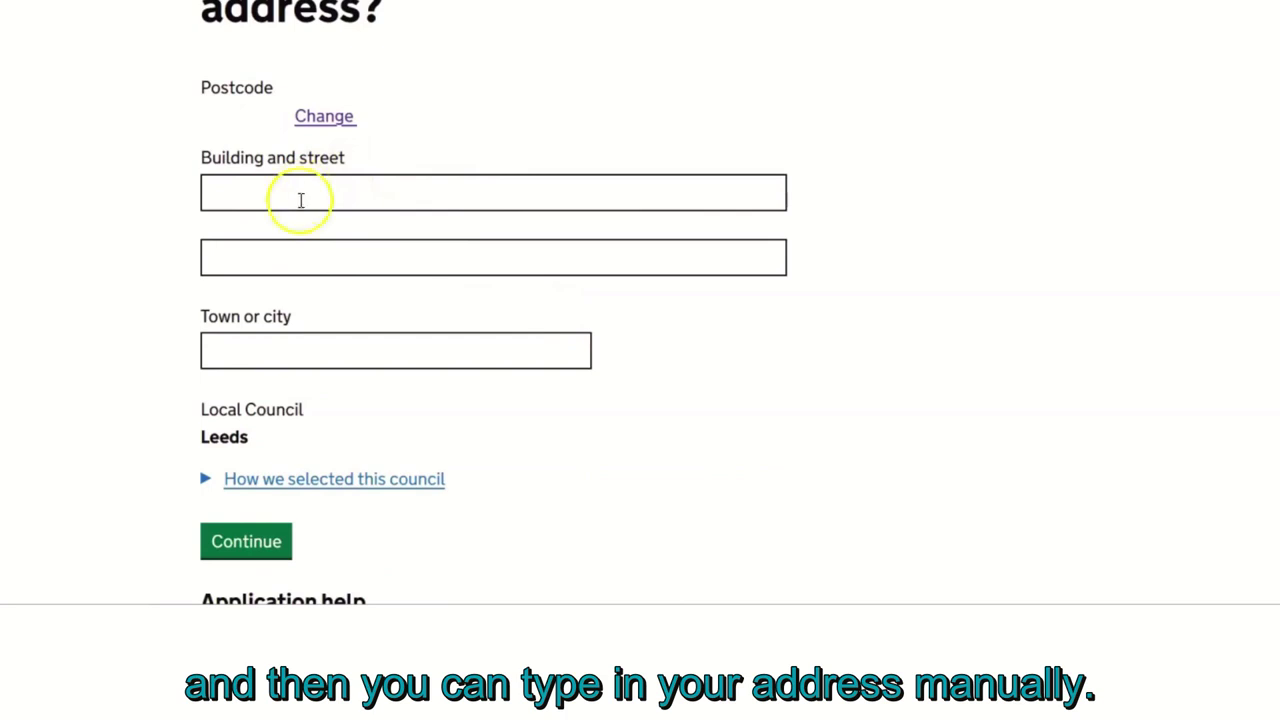
click(262, 545)
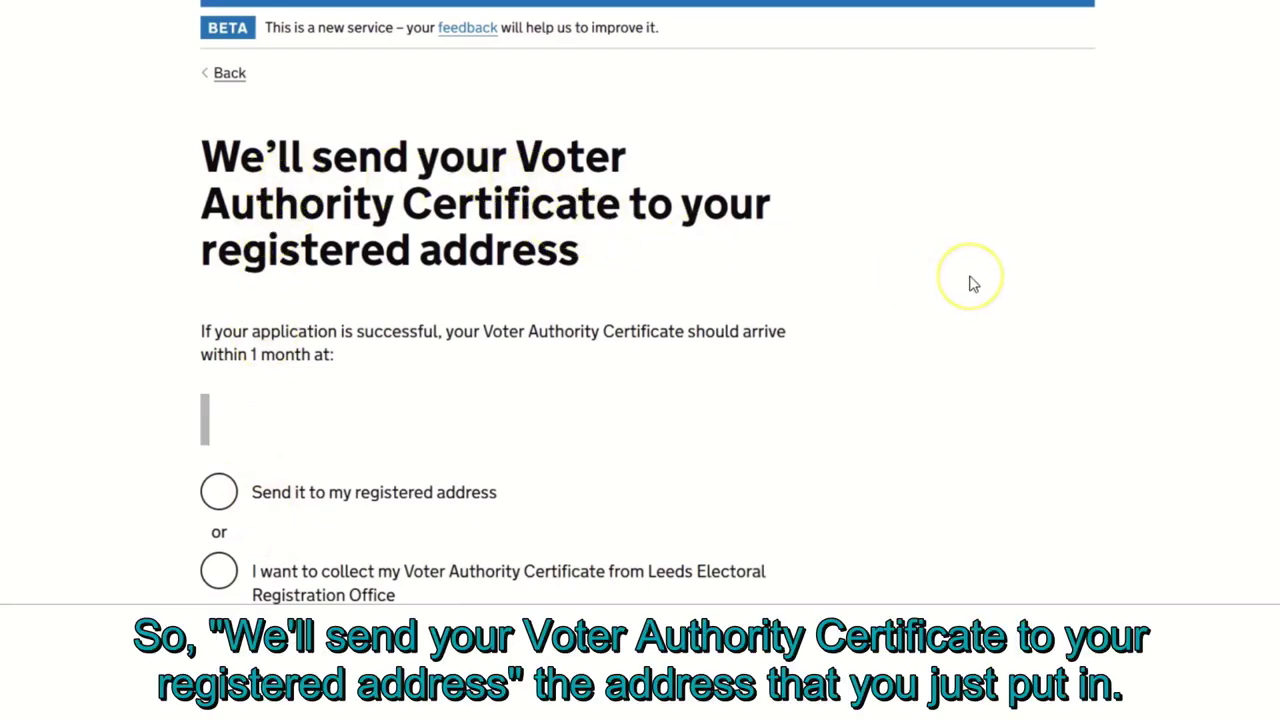
Step: Choose 'Send it to my registered address' as the certificate delivery option
scroll(970, 284, down, 1)
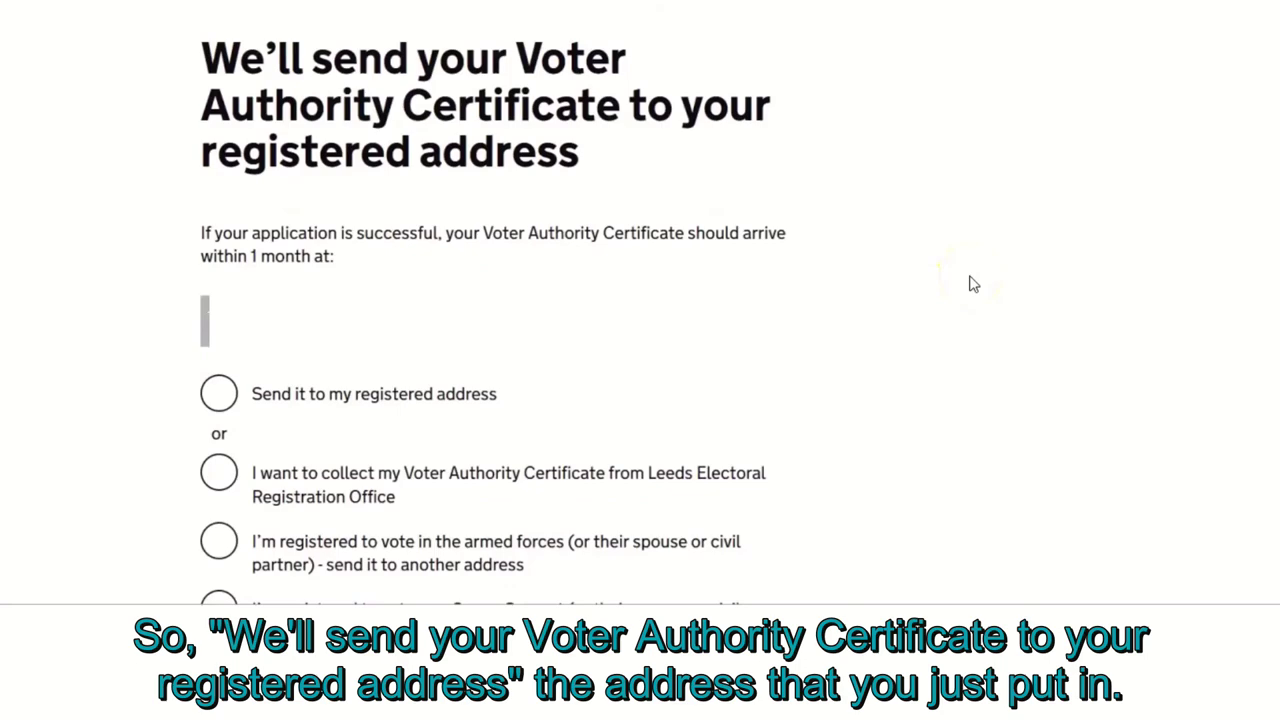
scroll(980, 284, down, 2)
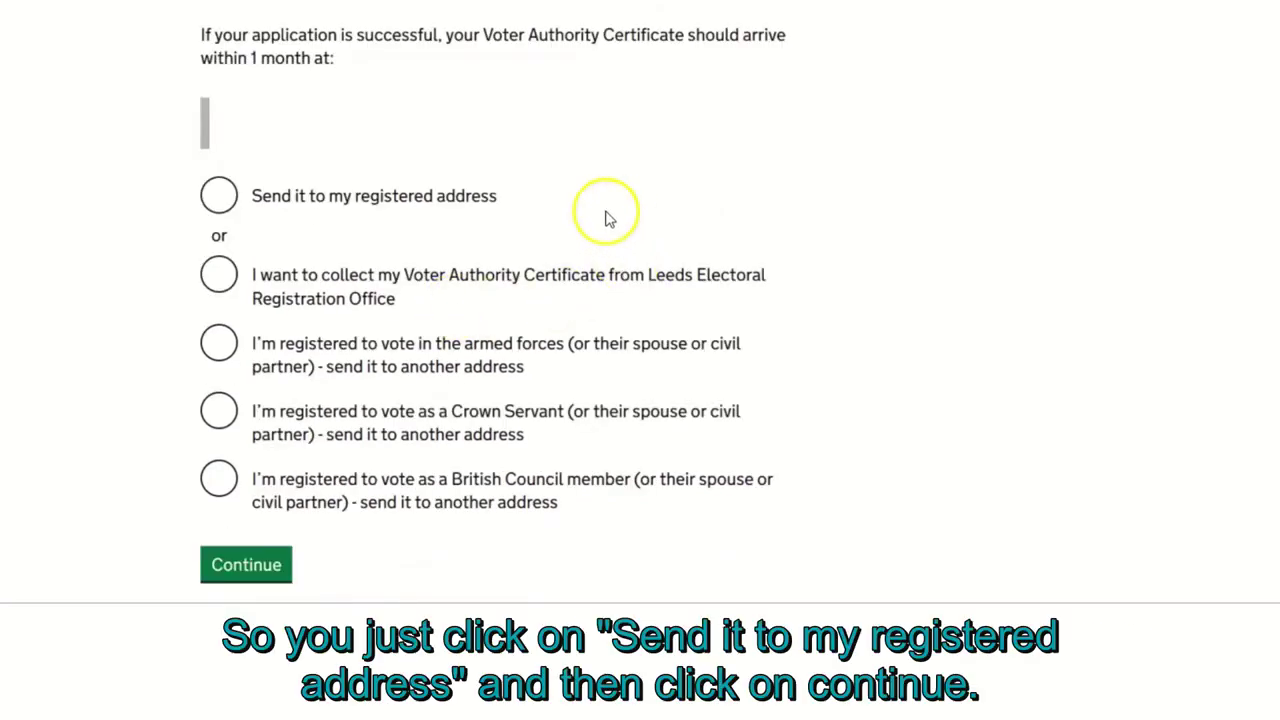
click(219, 197)
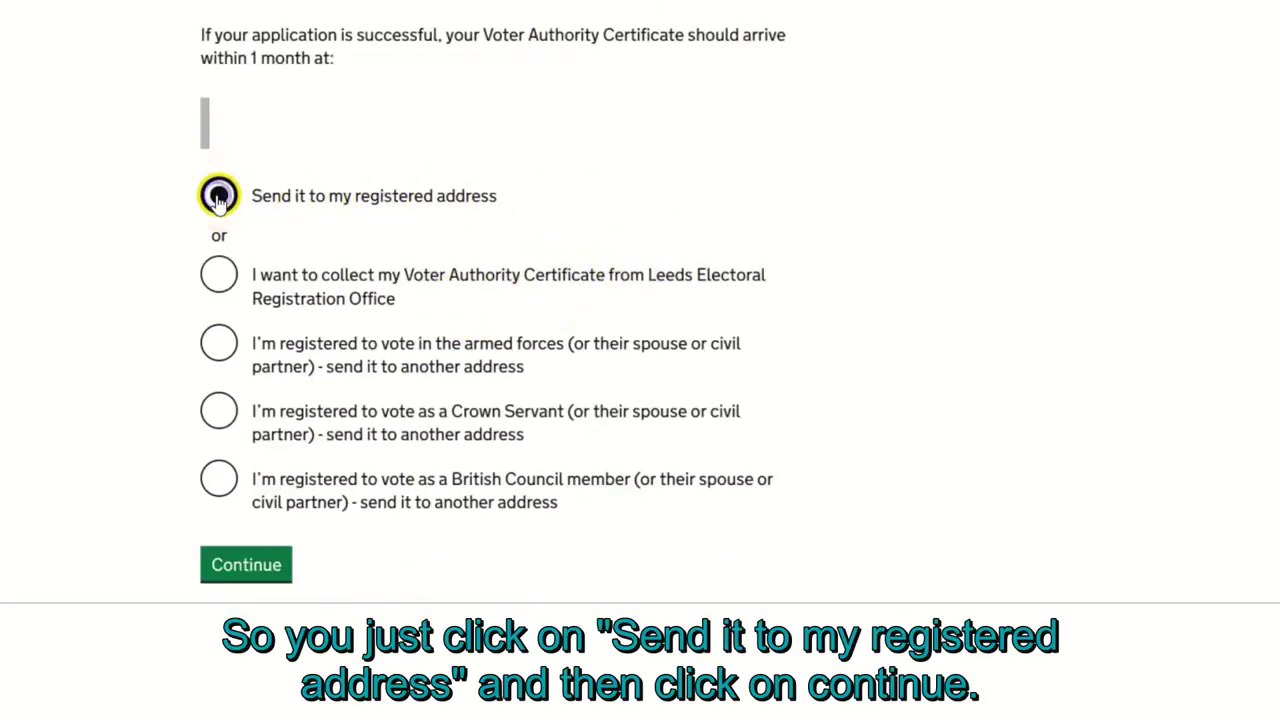
click(246, 566)
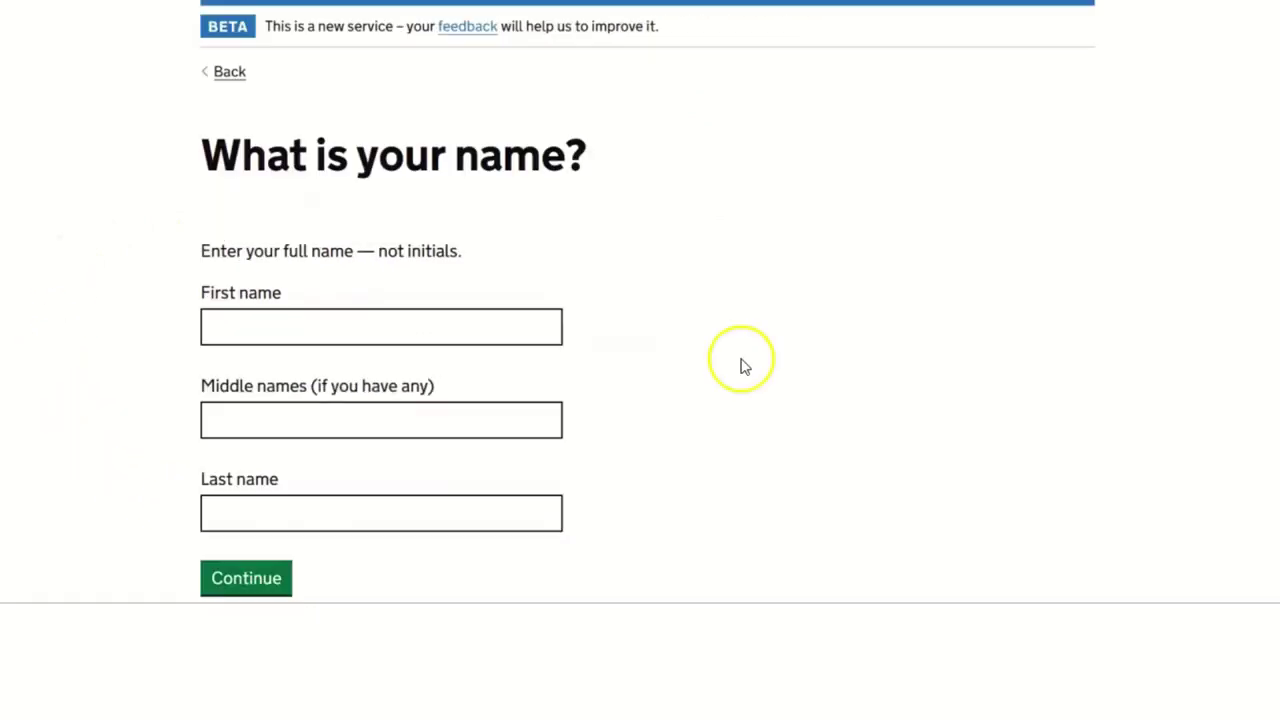
Step: Fill in the first name, middle names and last name, then submit them
scroll(740, 360, down, 1)
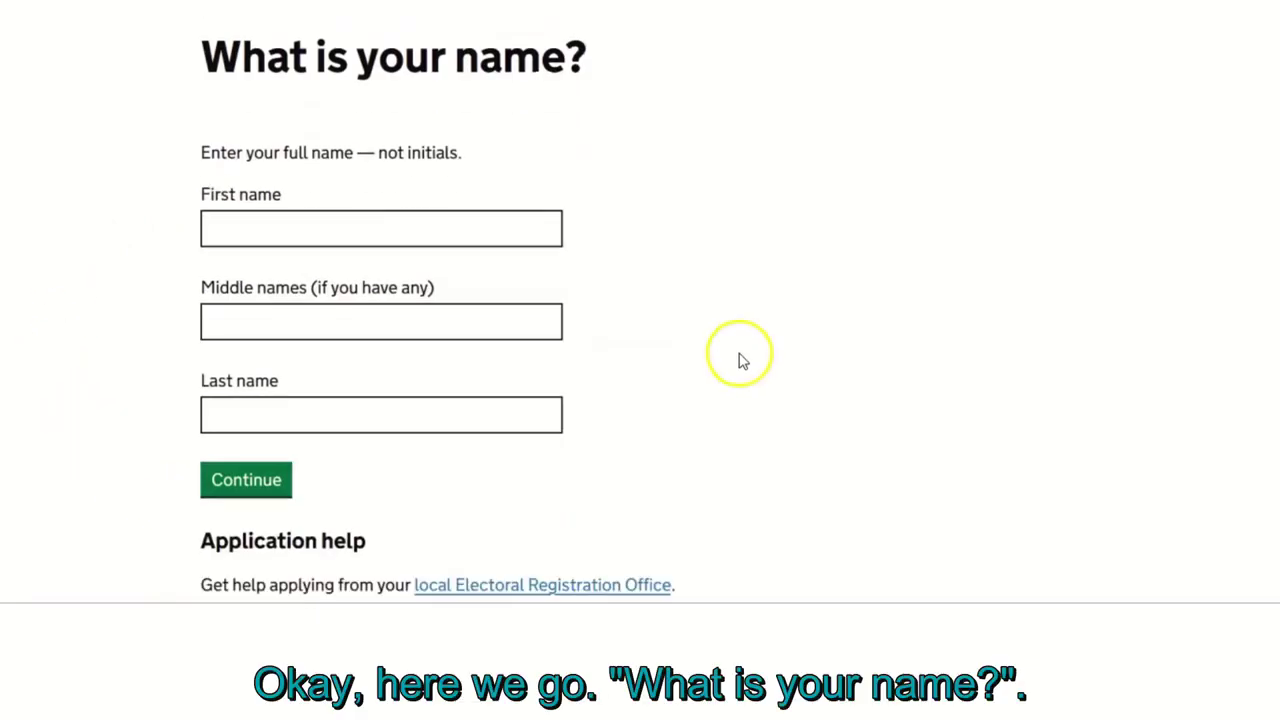
click(409, 226)
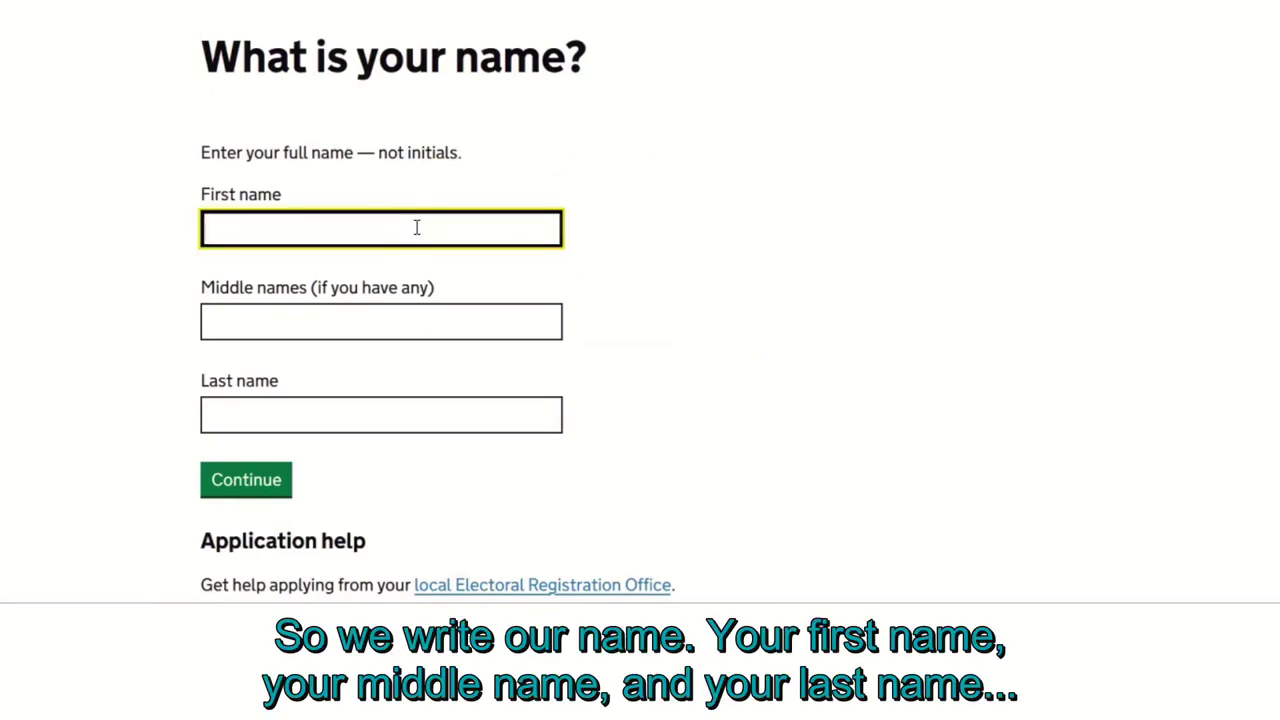
click(416, 331)
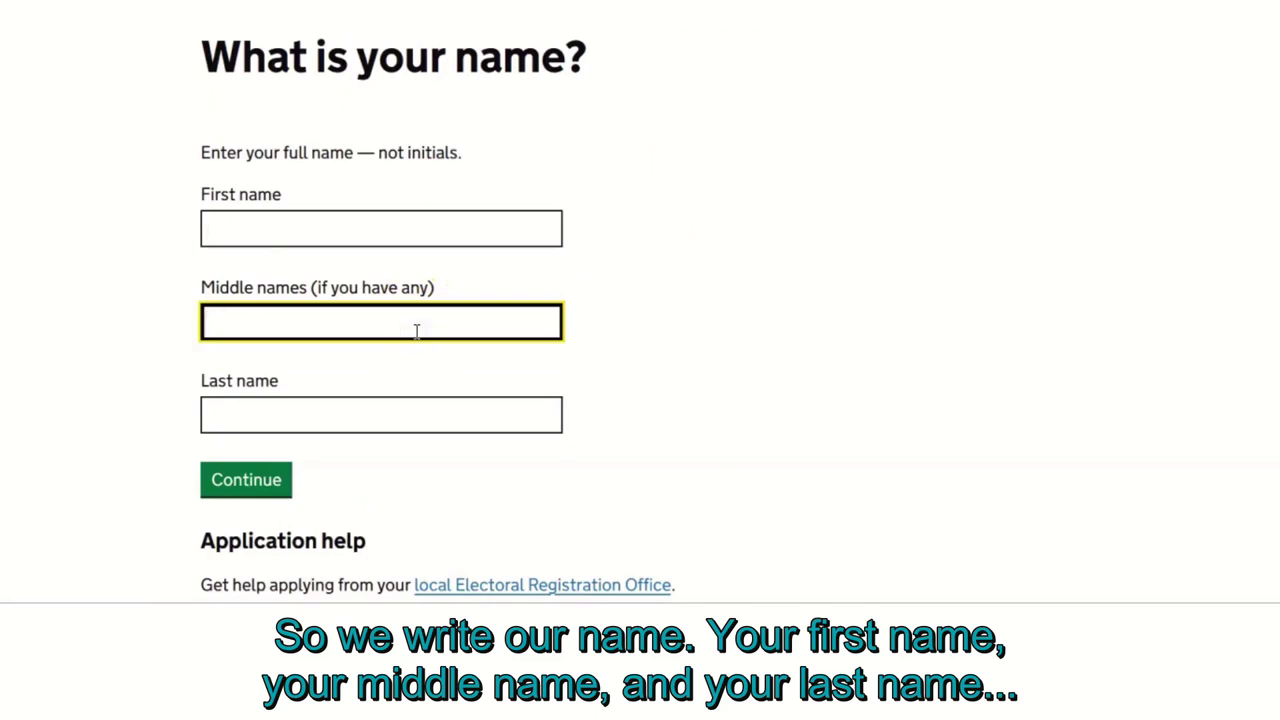
click(419, 418)
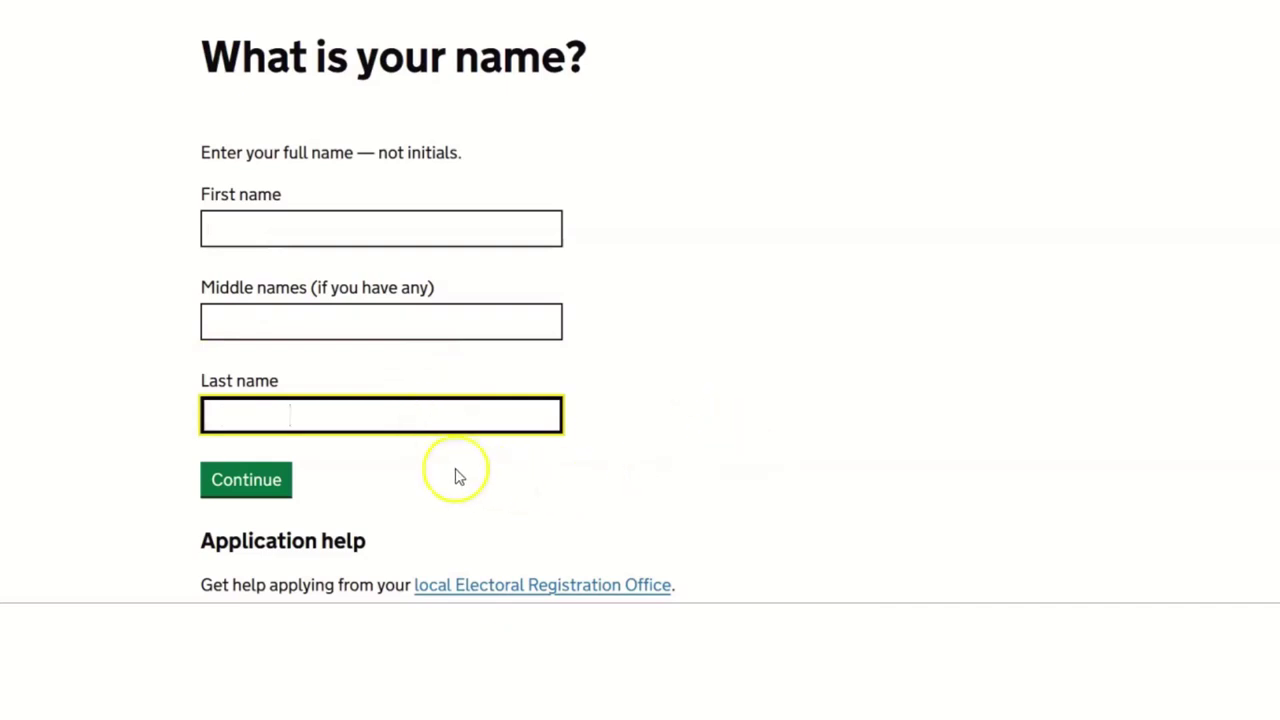
click(272, 488)
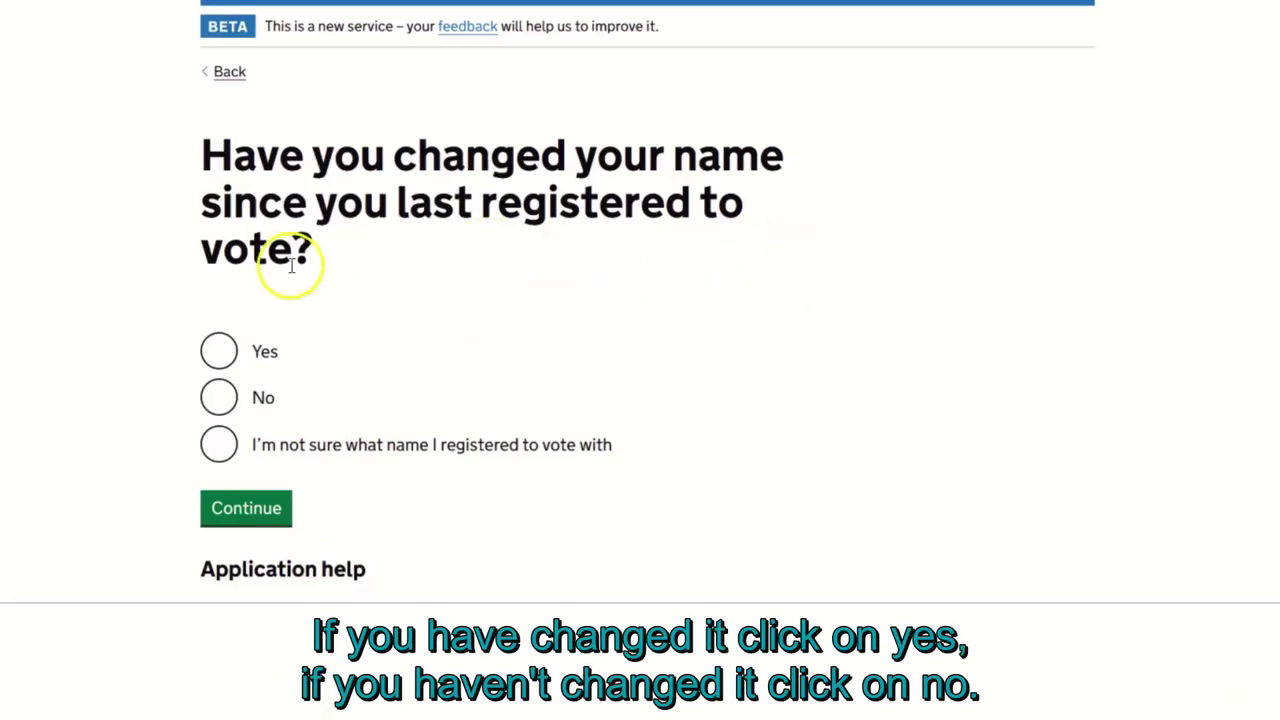
Step: Answer No to a name change, then enter and submit the date of birth
click(222, 401)
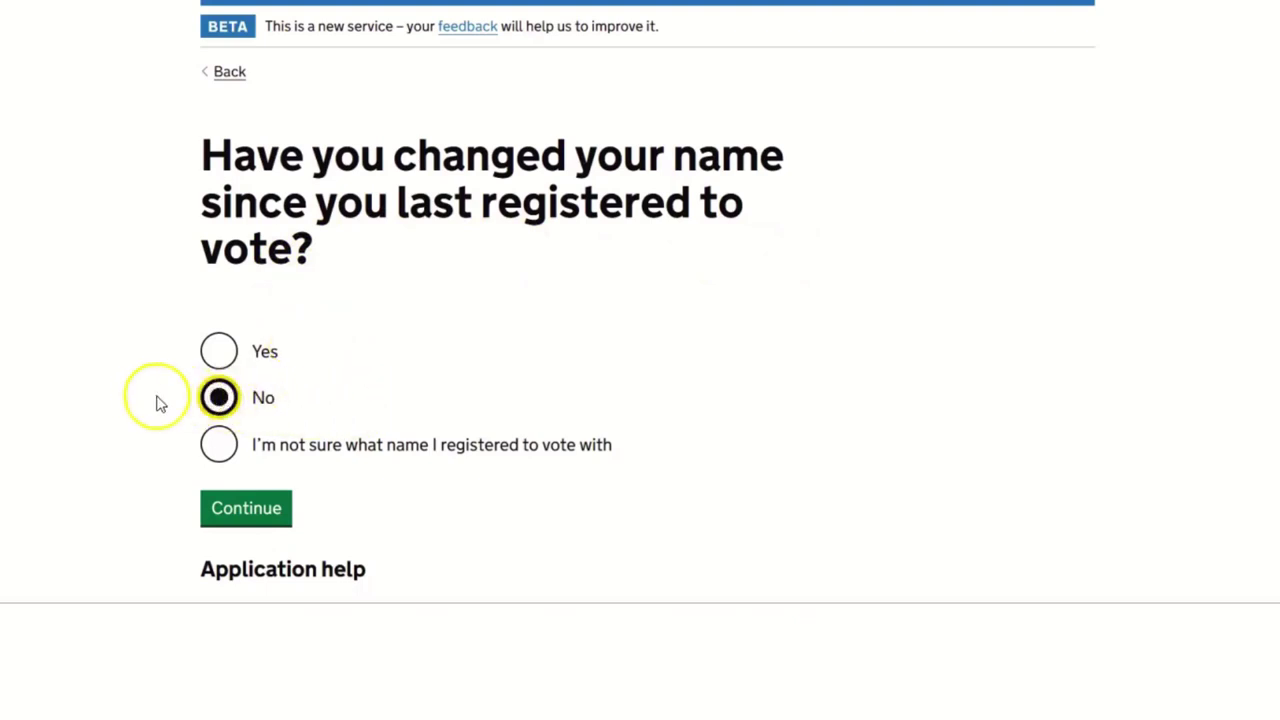
click(258, 519)
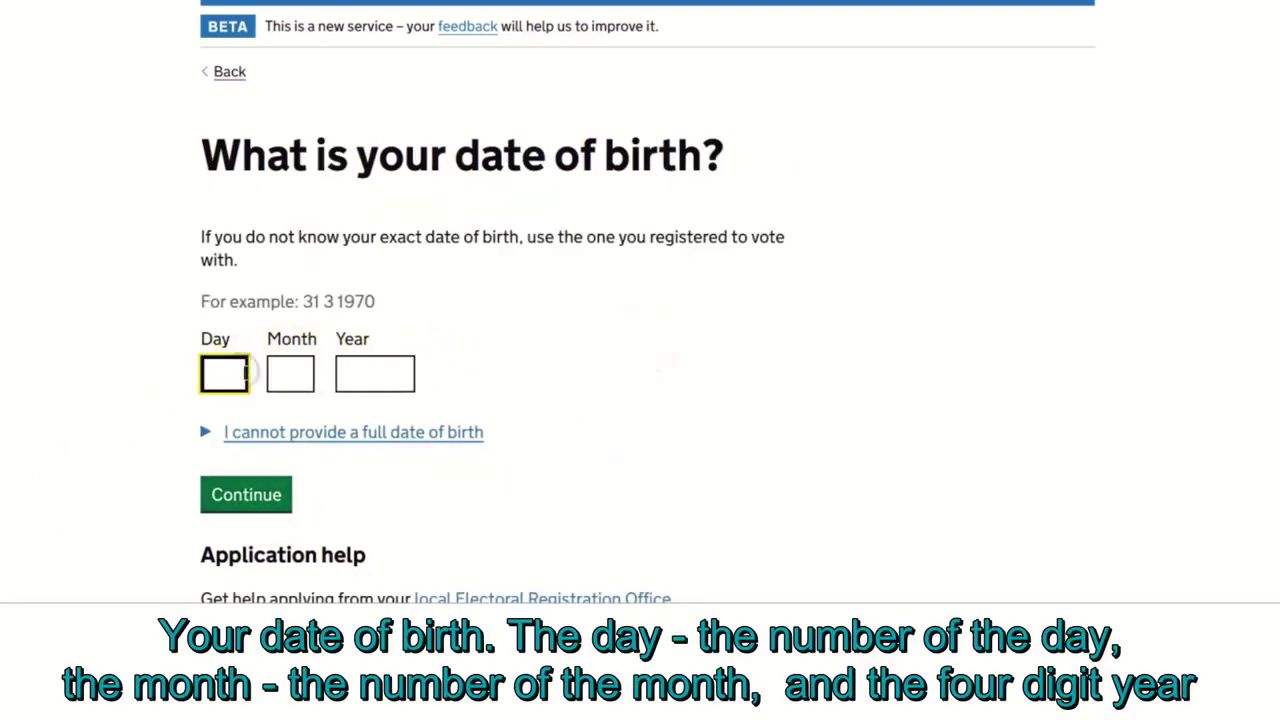
click(270, 375)
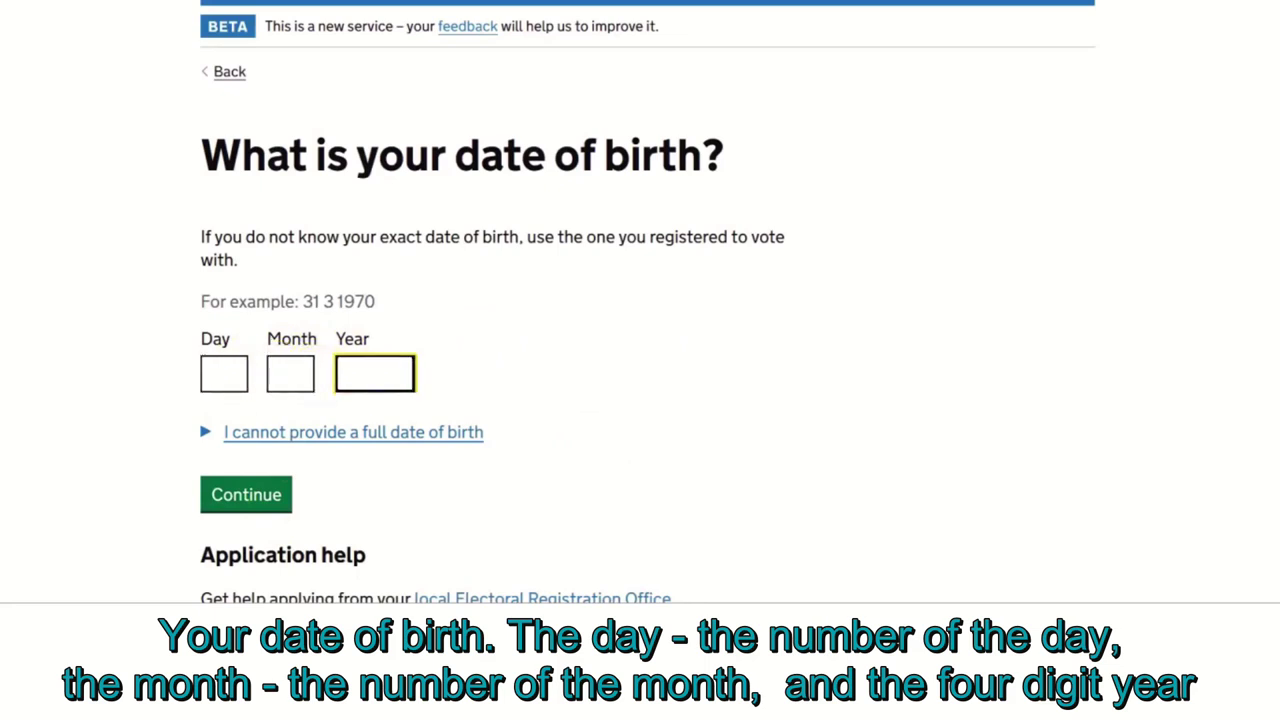
click(463, 354)
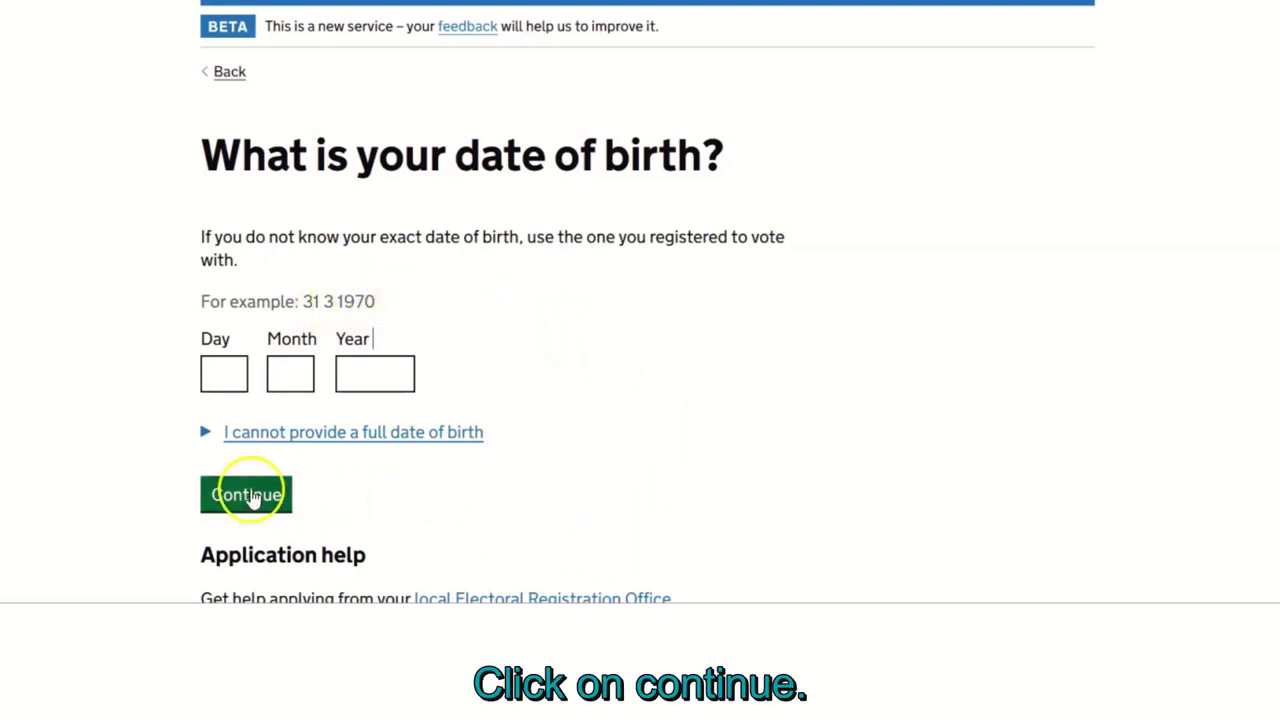
click(250, 496)
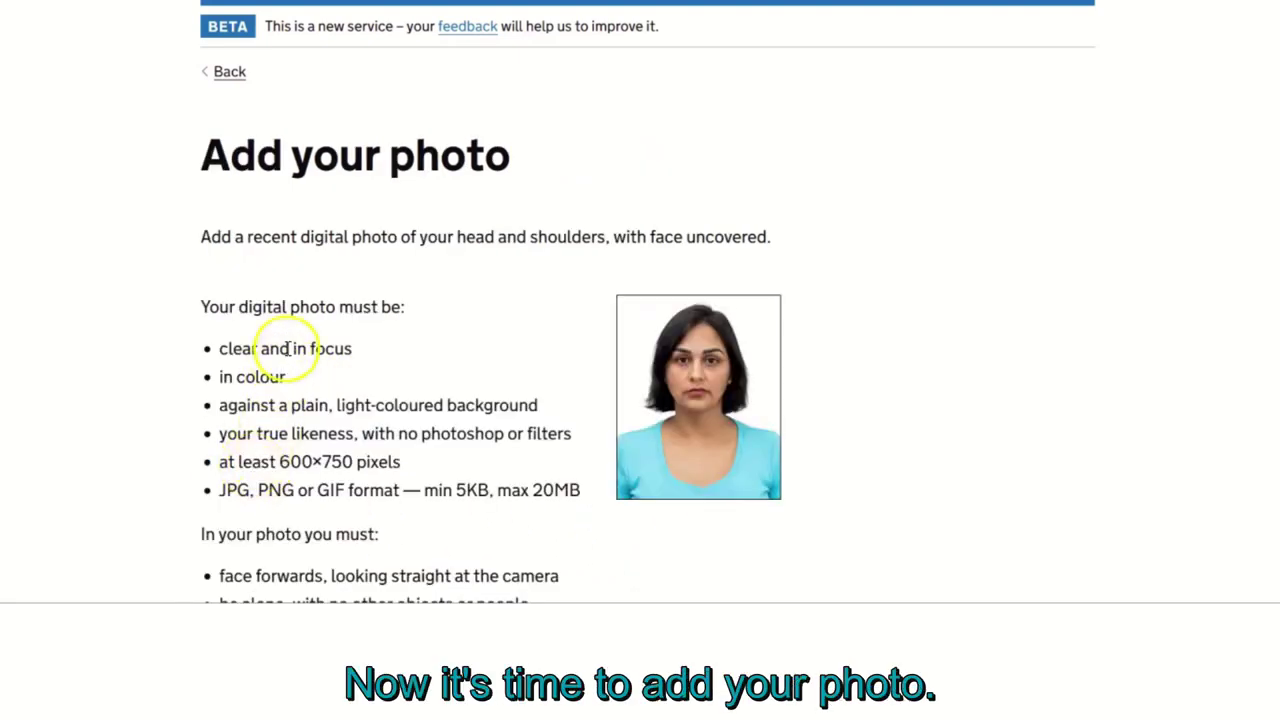
Step: Scroll past the photo requirements and open the Upload photo file chooser
scroll(160, 300, down, 2)
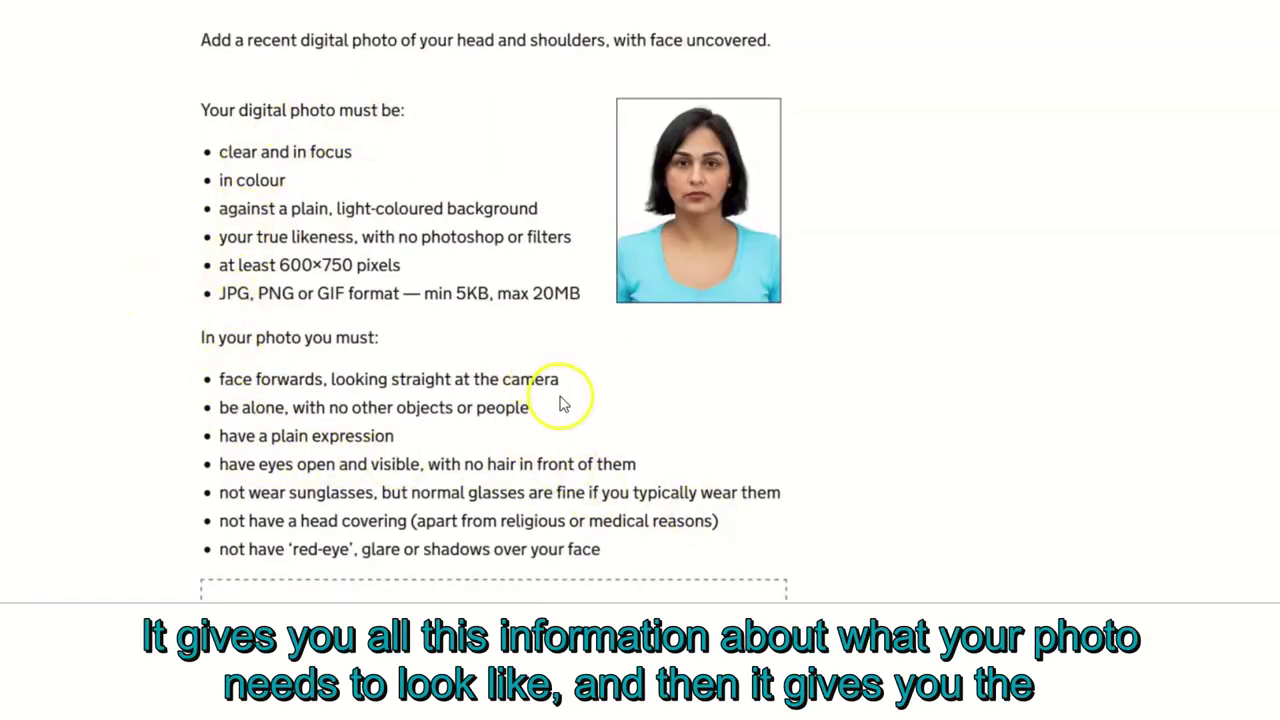
scroll(563, 394, down, 1)
scroll(814, 333, down, 2)
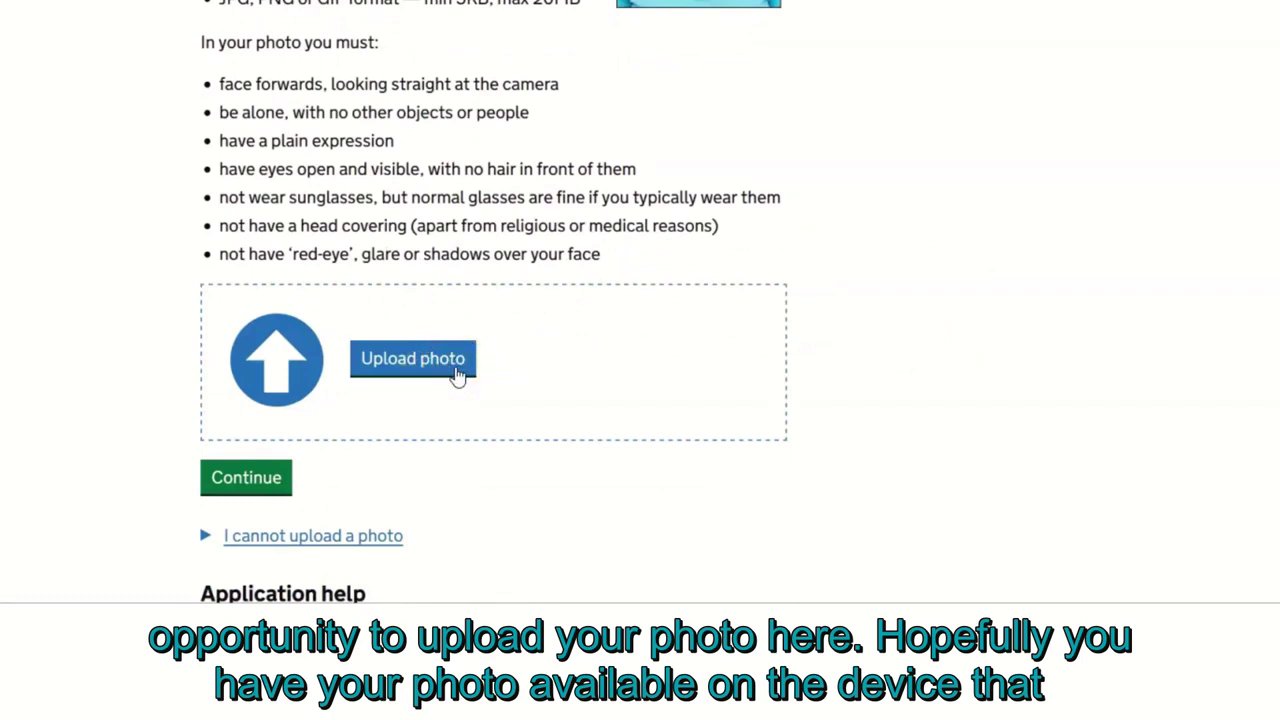
click(399, 366)
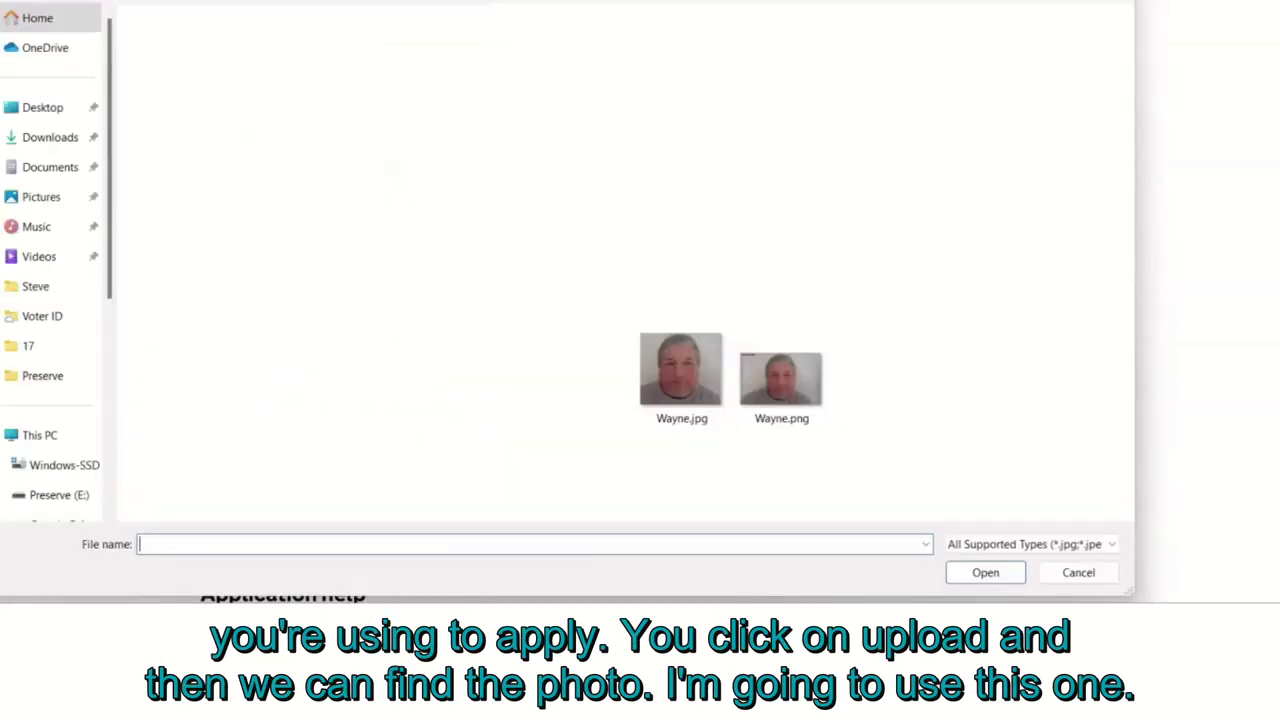
Step: Pick Wayne.jpg from the Desktop folder and open it for upload
click(53, 114)
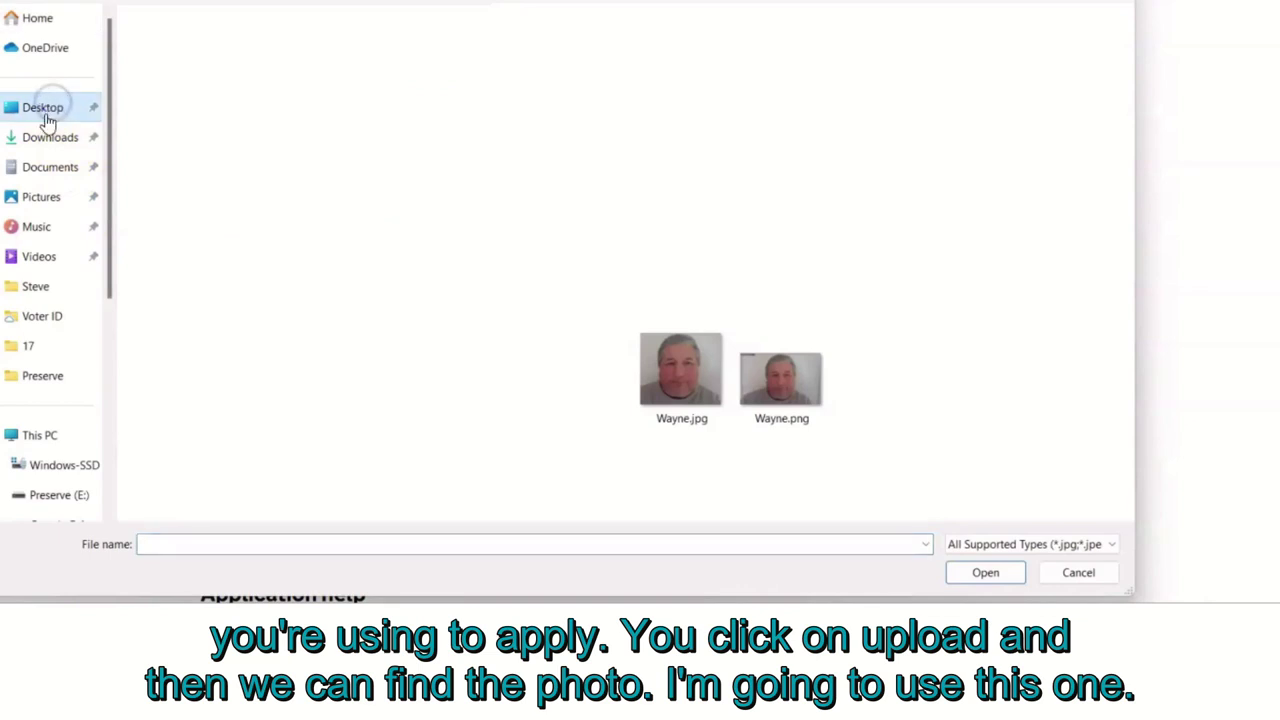
click(683, 375)
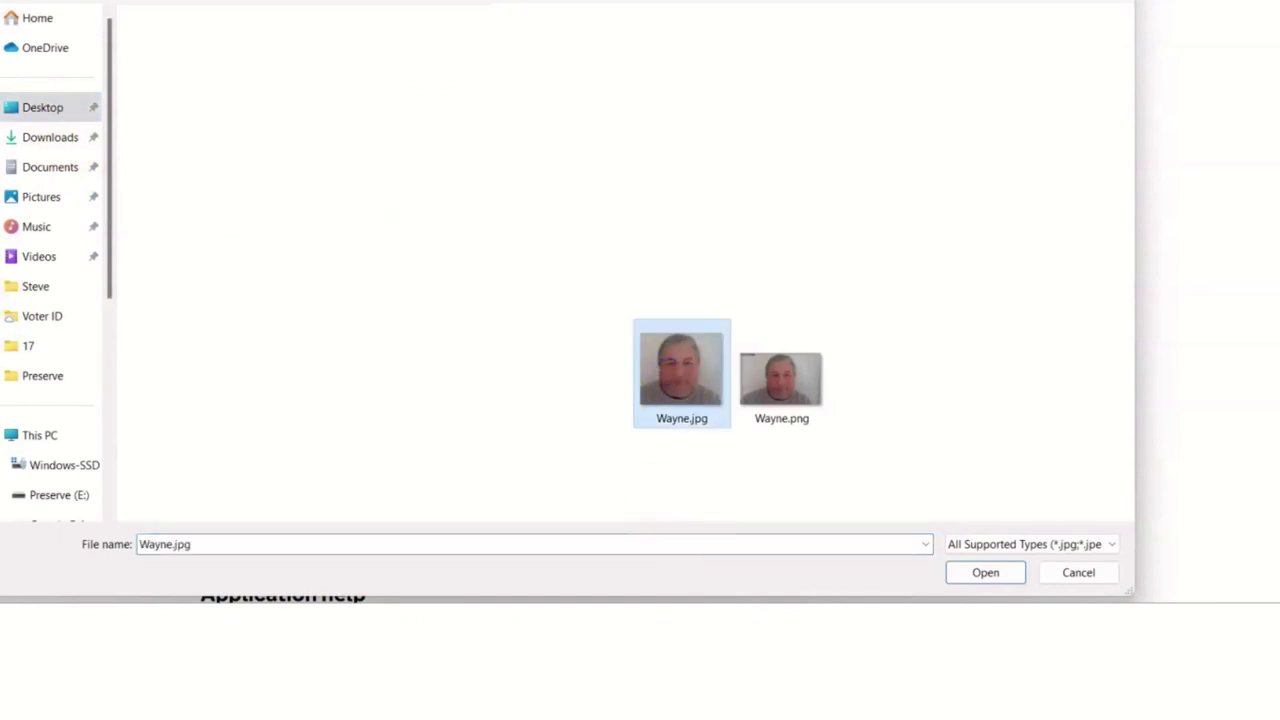
click(988, 578)
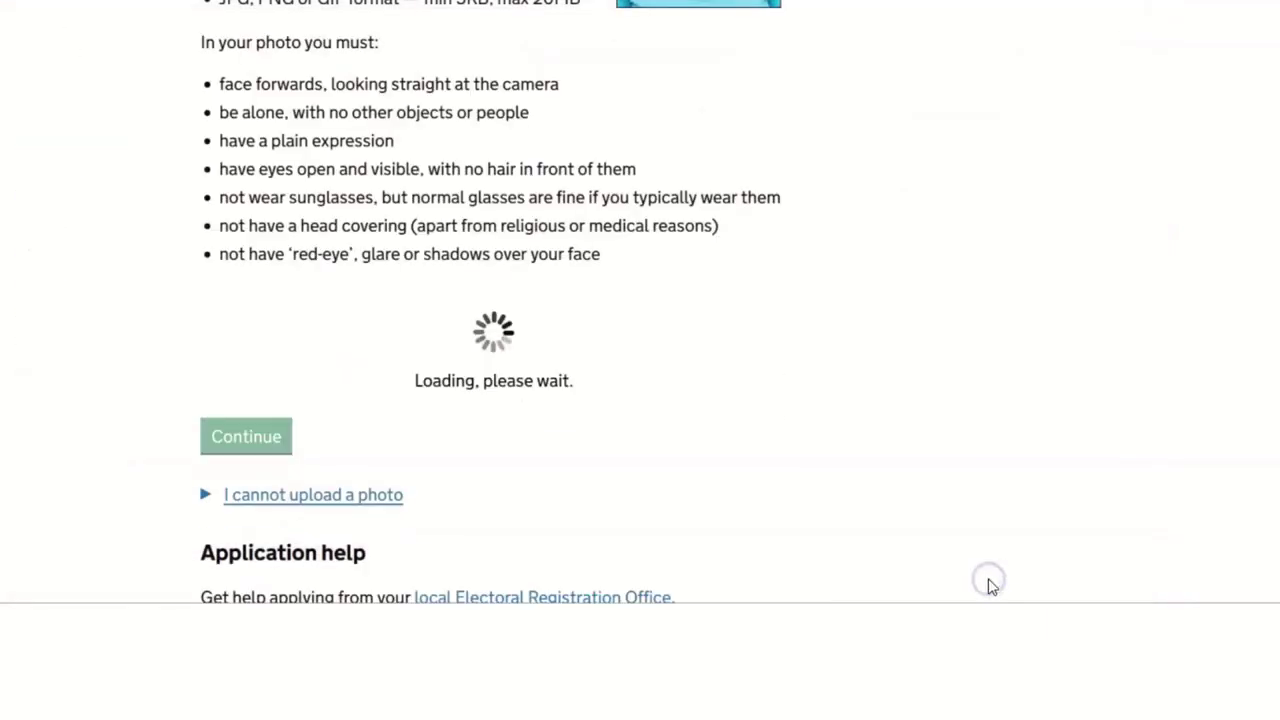
Step: Check the uploaded Wayne.jpg (893×797 pixels, 75 KB) and accept it
scroll(929, 443, down, 6)
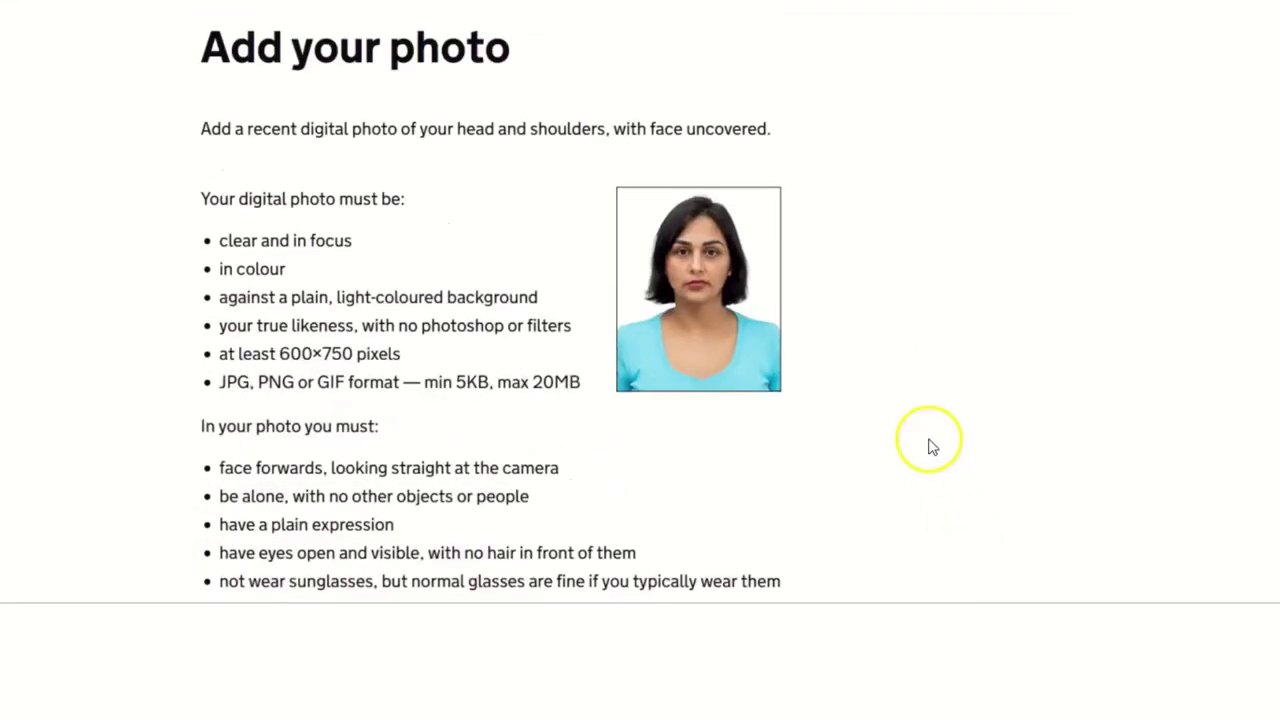
scroll(880, 372, down, 2)
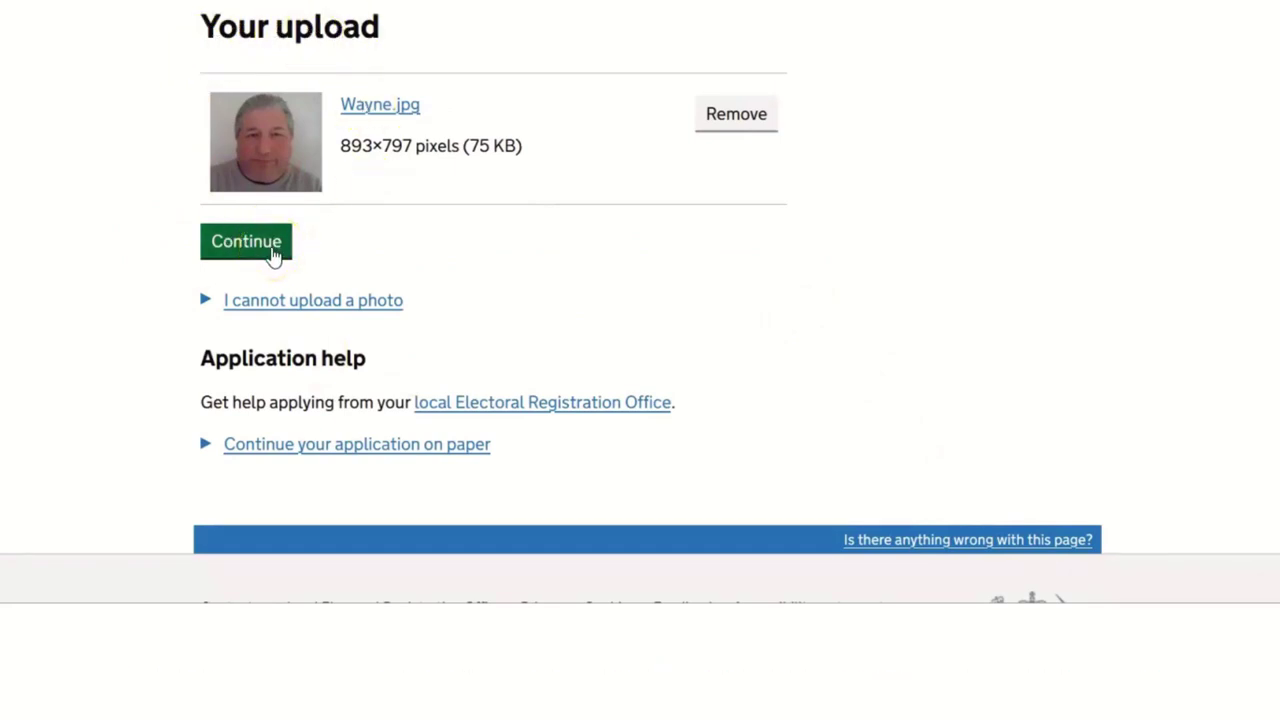
click(282, 252)
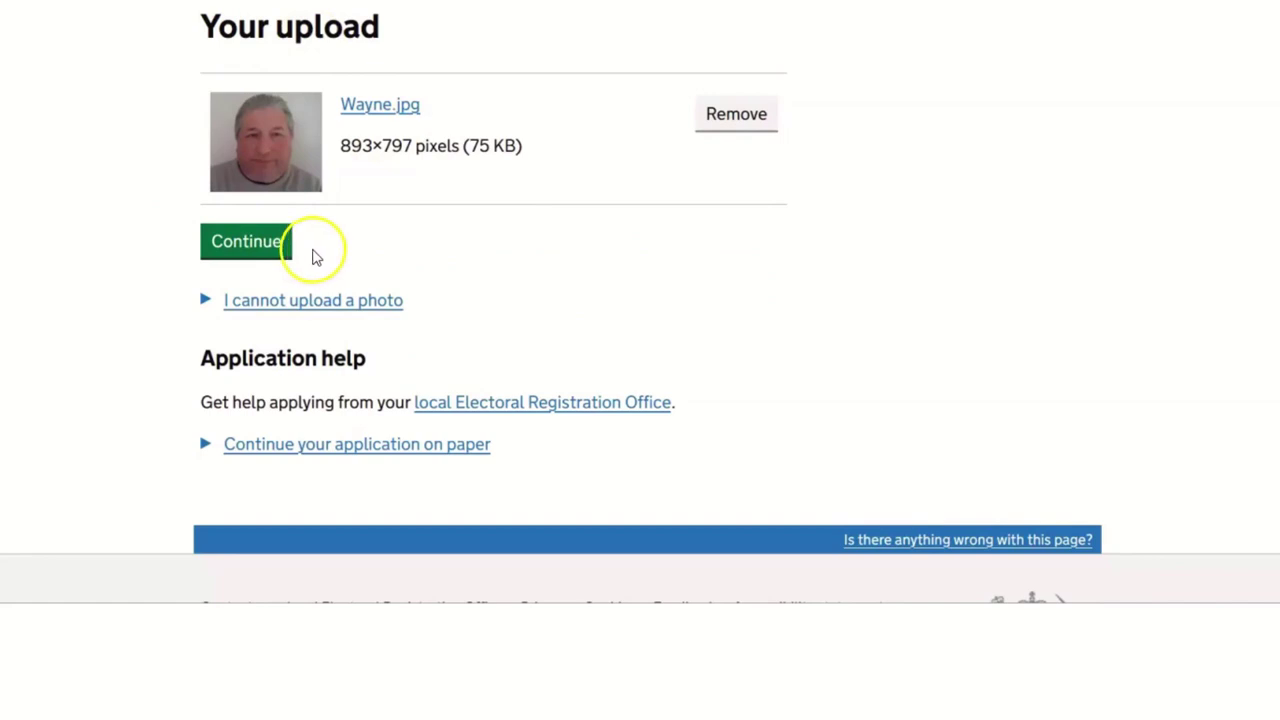
click(268, 256)
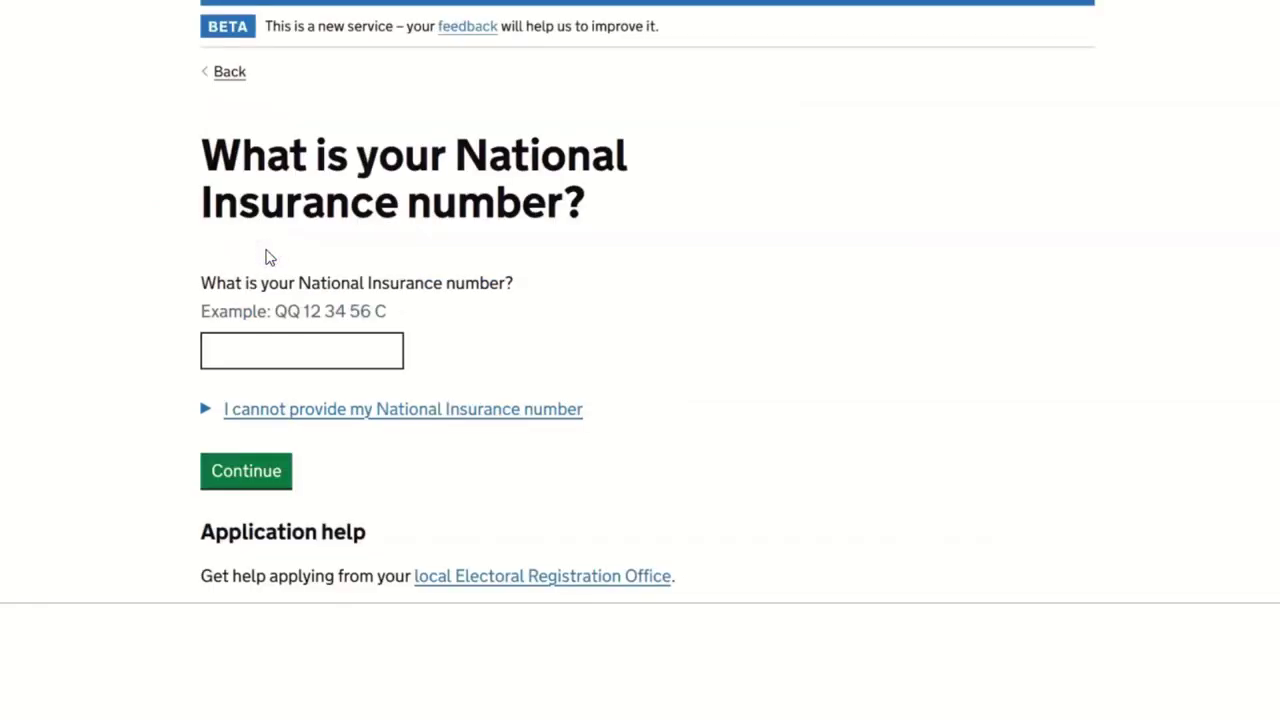
Step: Enter the National Insurance number and submit it
click(278, 353)
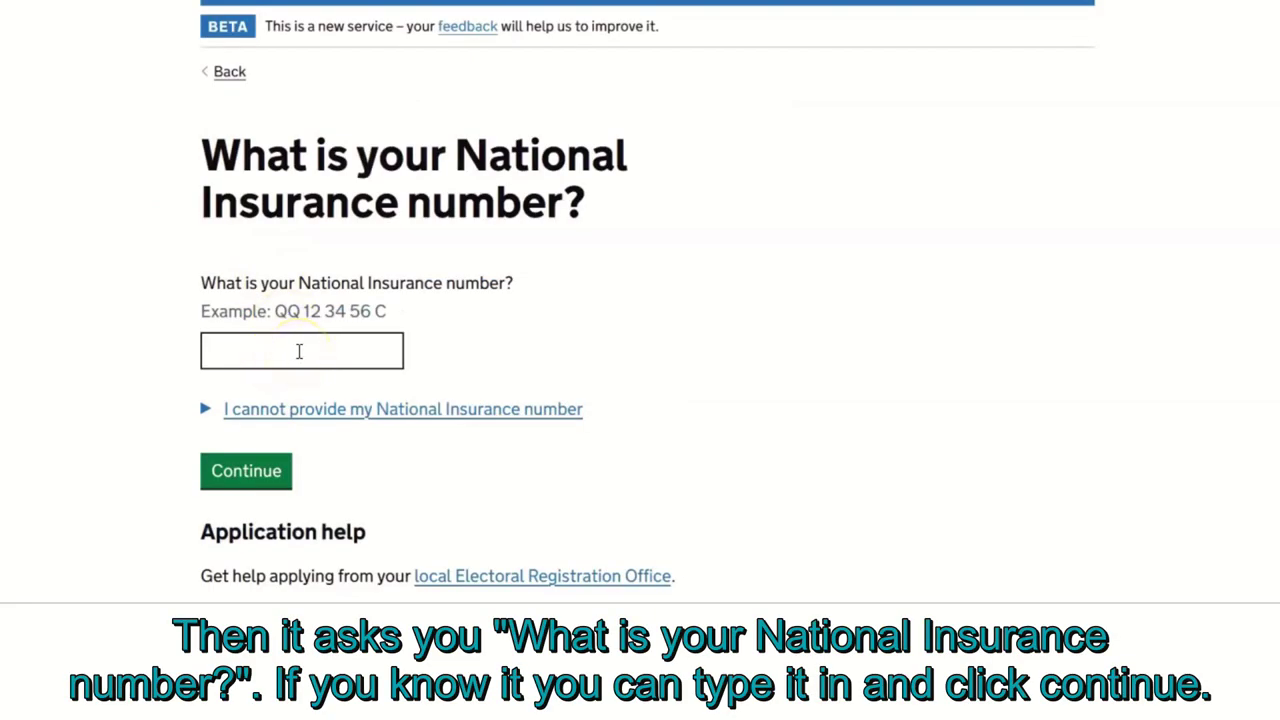
click(298, 351)
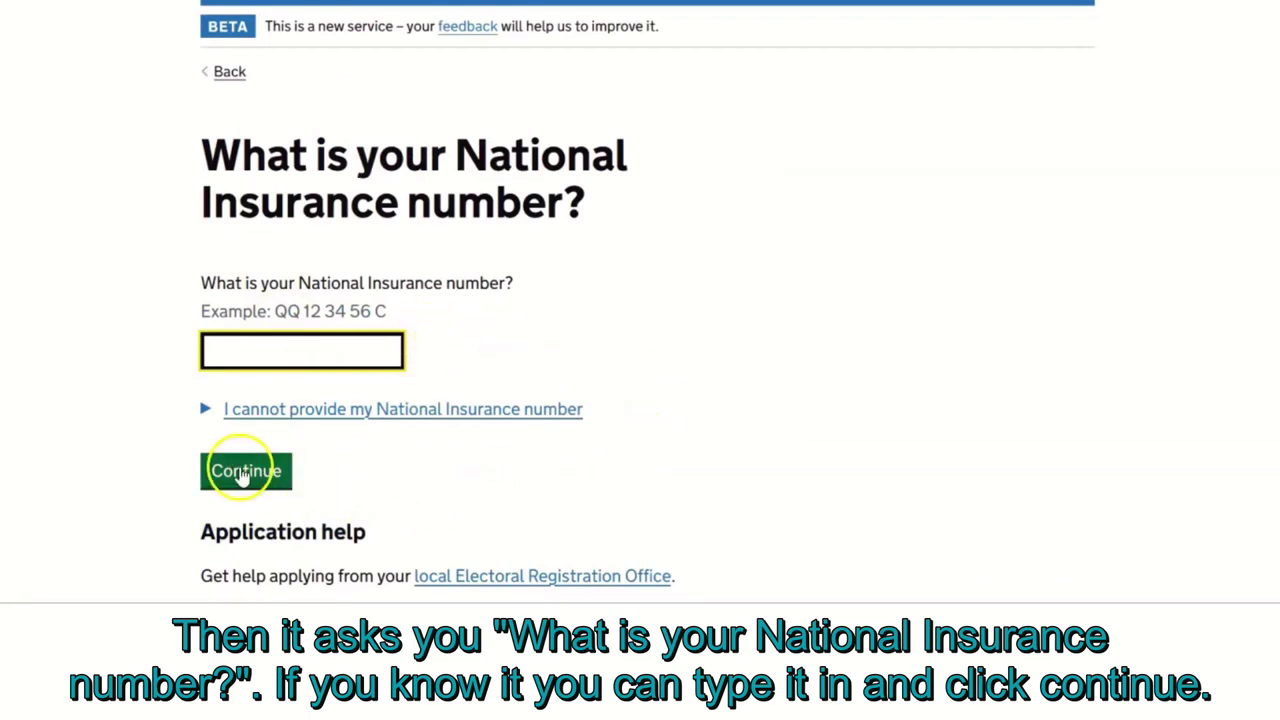
click(243, 474)
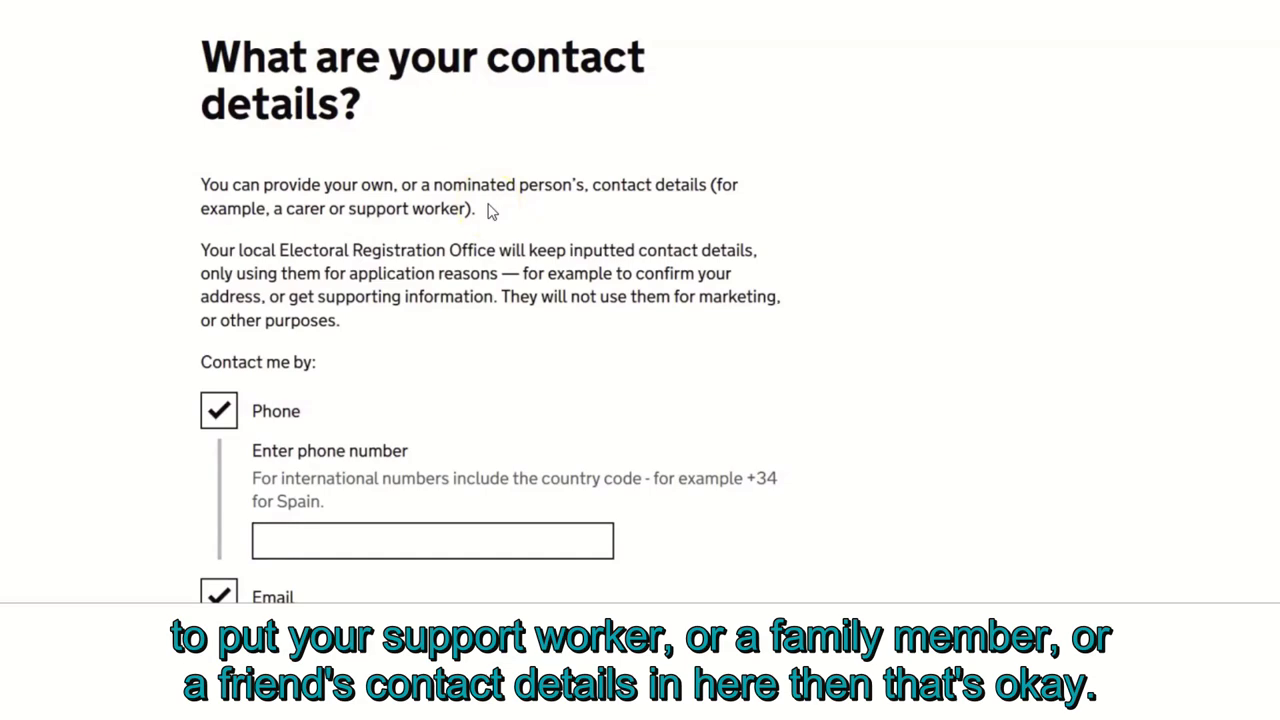
Step: Scroll past the contact details with Phone and Email ticked, then down the braille, large print or easy read page
scroll(63, 363, down, 3)
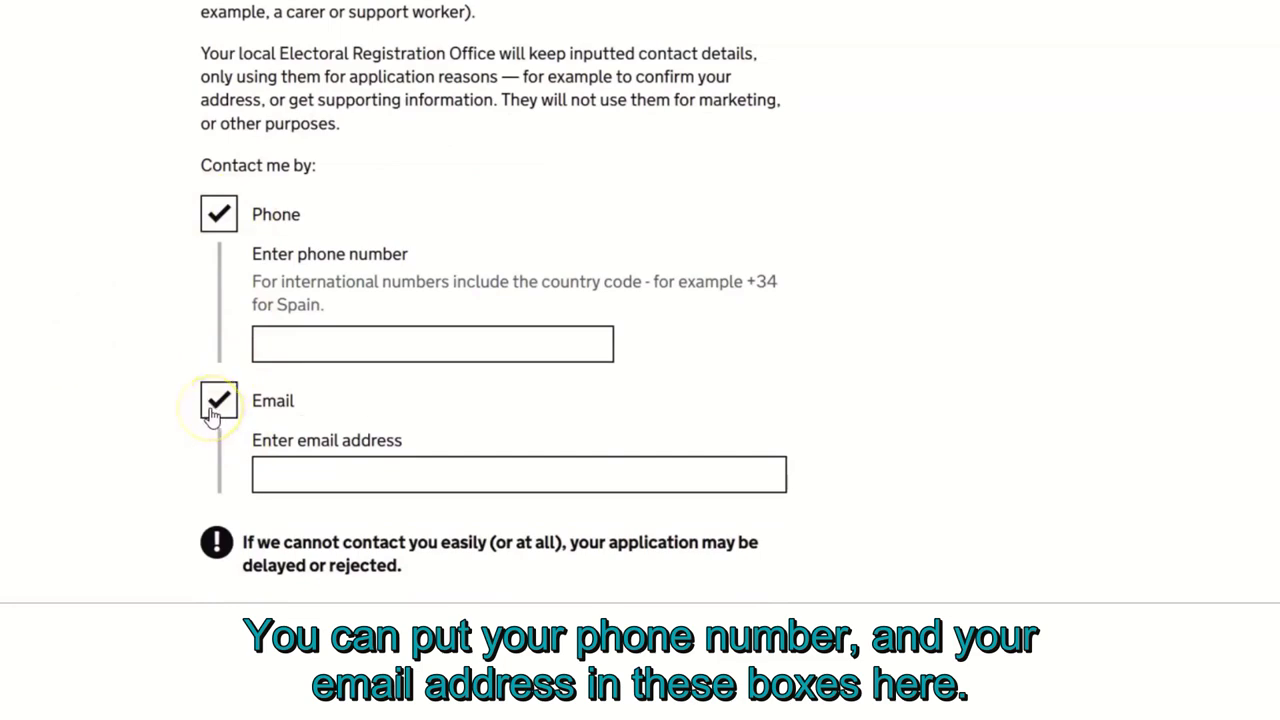
scroll(157, 414, down, 1)
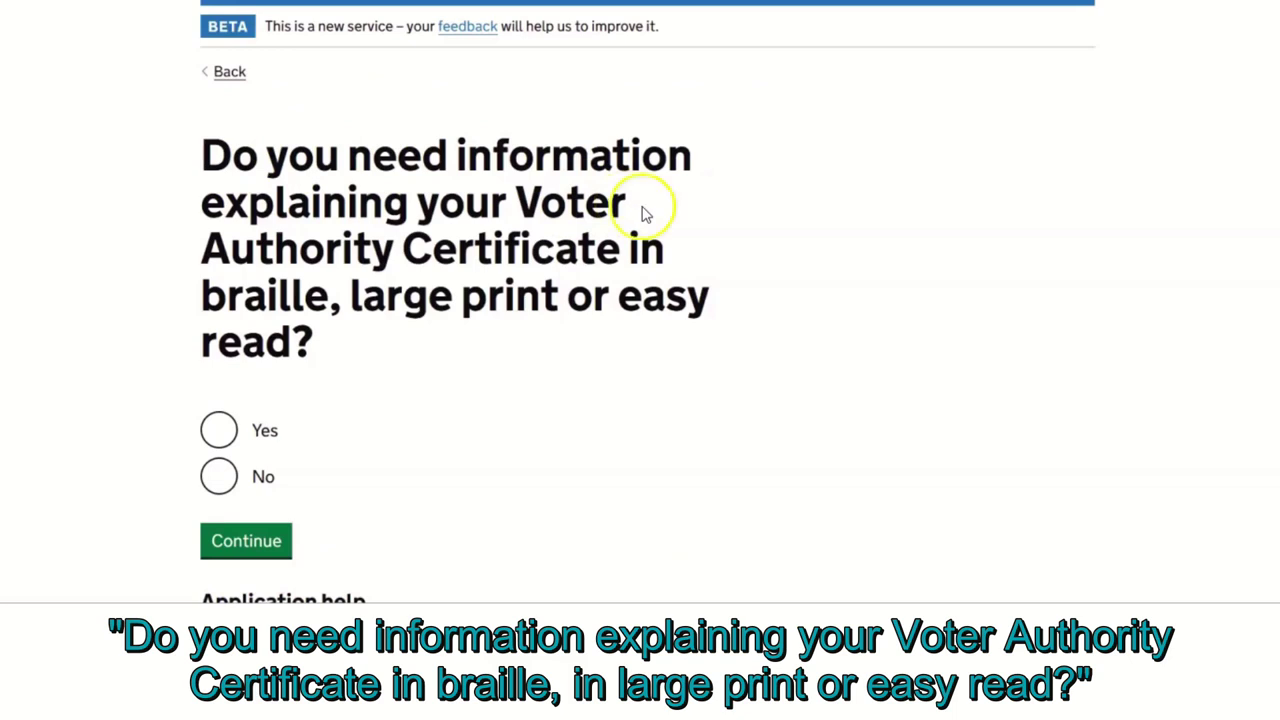
scroll(480, 380, down, 1)
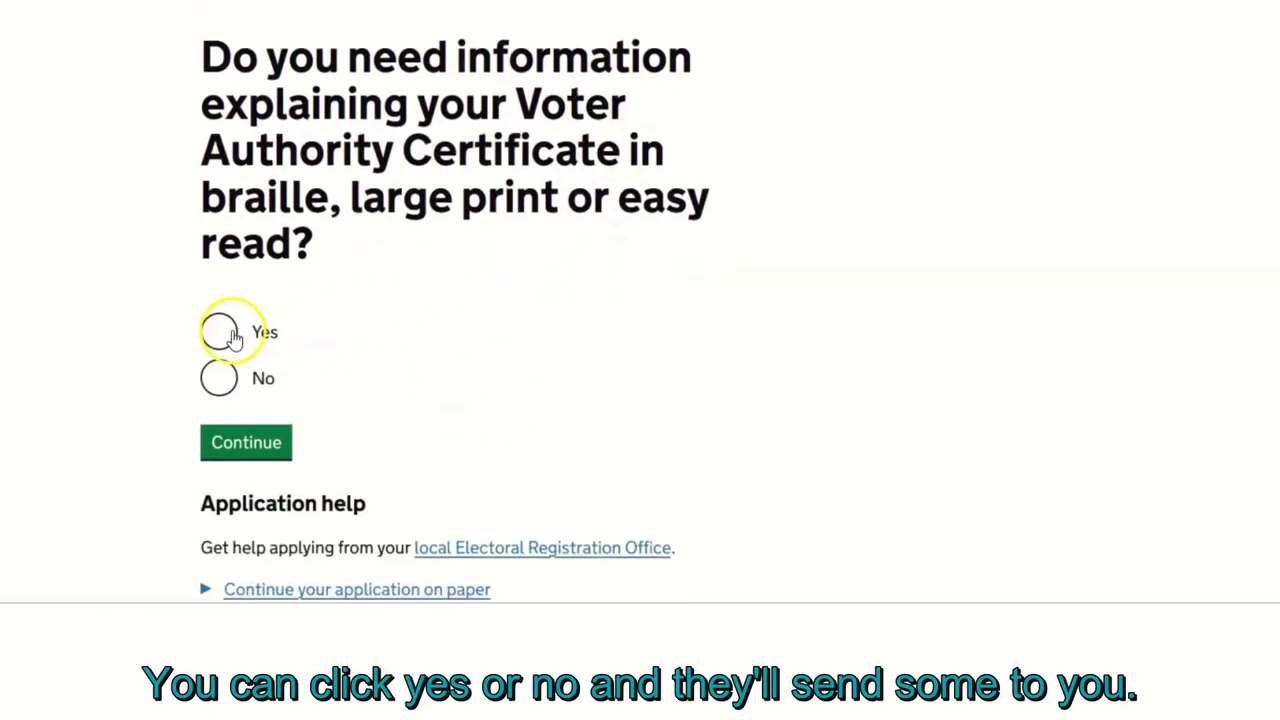